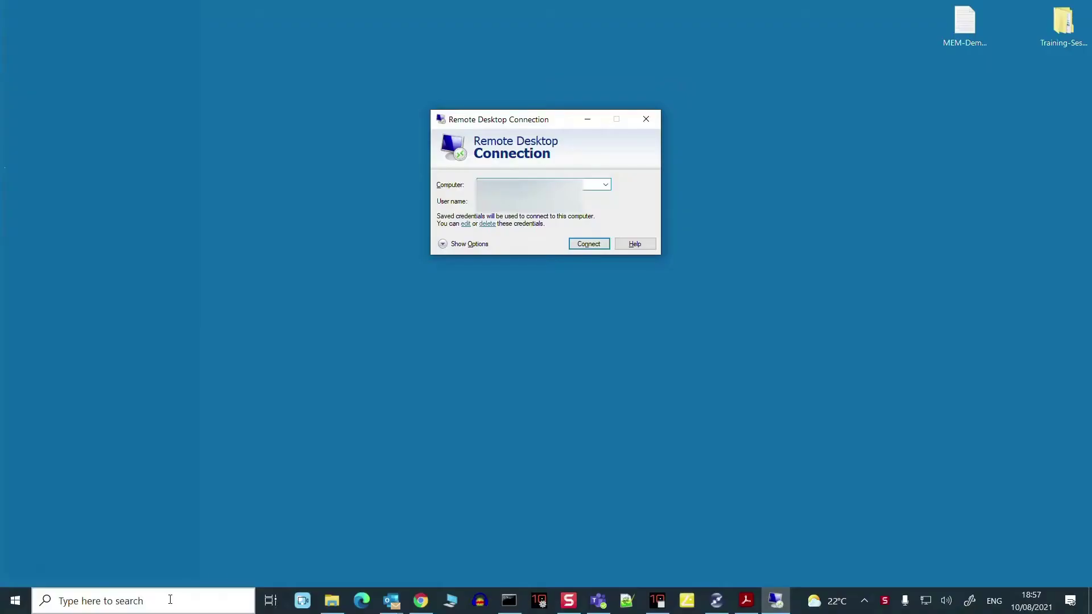
# Connect to the virtual machine and start a Windows search on its desktop
pyautogui.click(602, 244)
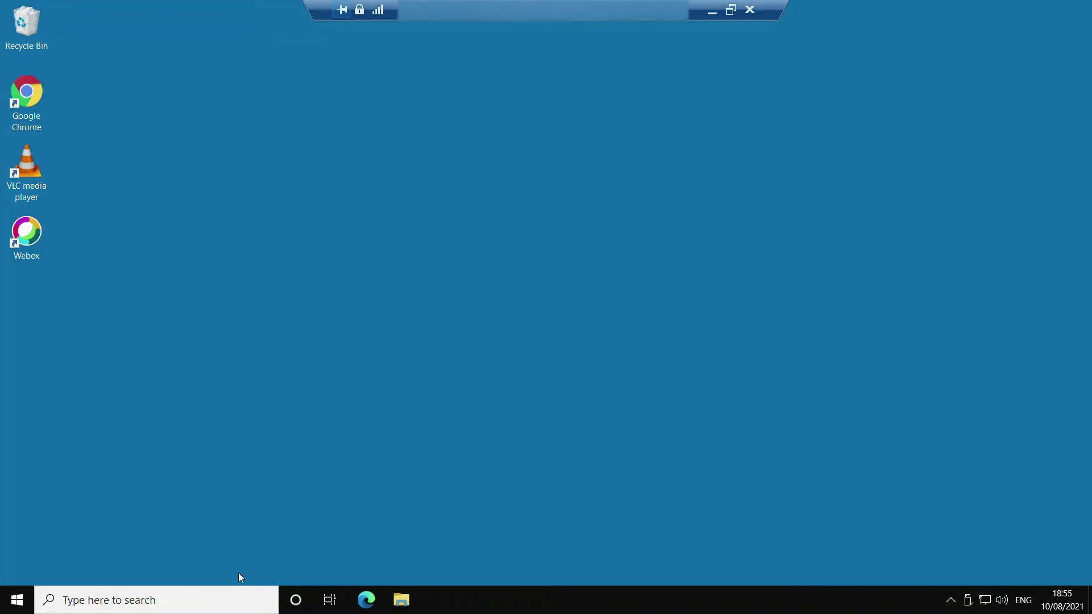
pyautogui.click(202, 597)
# Open C:\TEMP and widen the Name column to show the full Teams and Horizon Agent installer names
pyautogui.write('c')
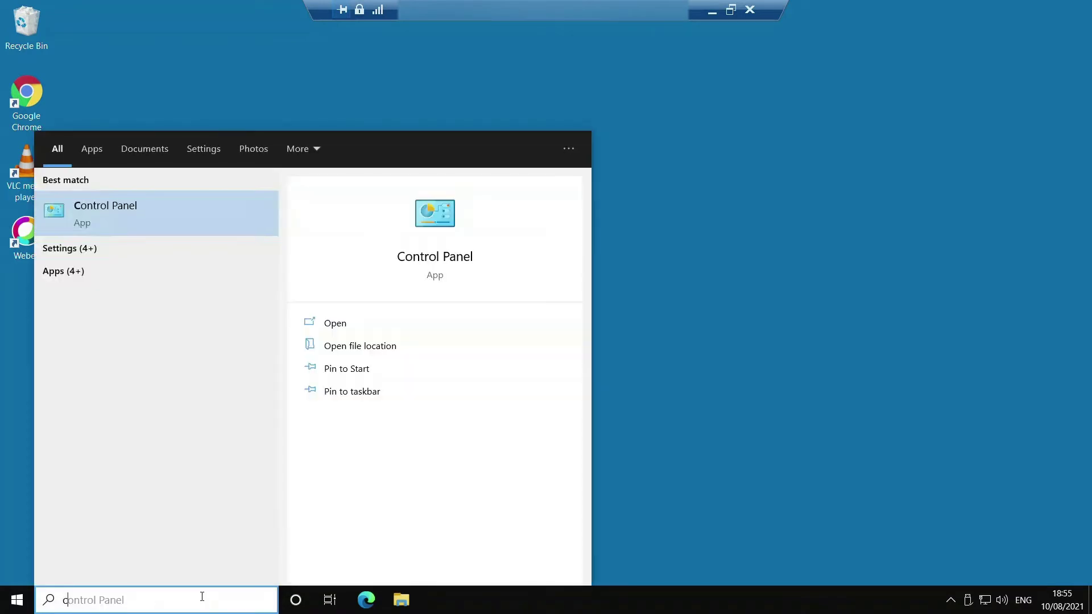
pyautogui.write(':\temp')
pyautogui.press('Return')
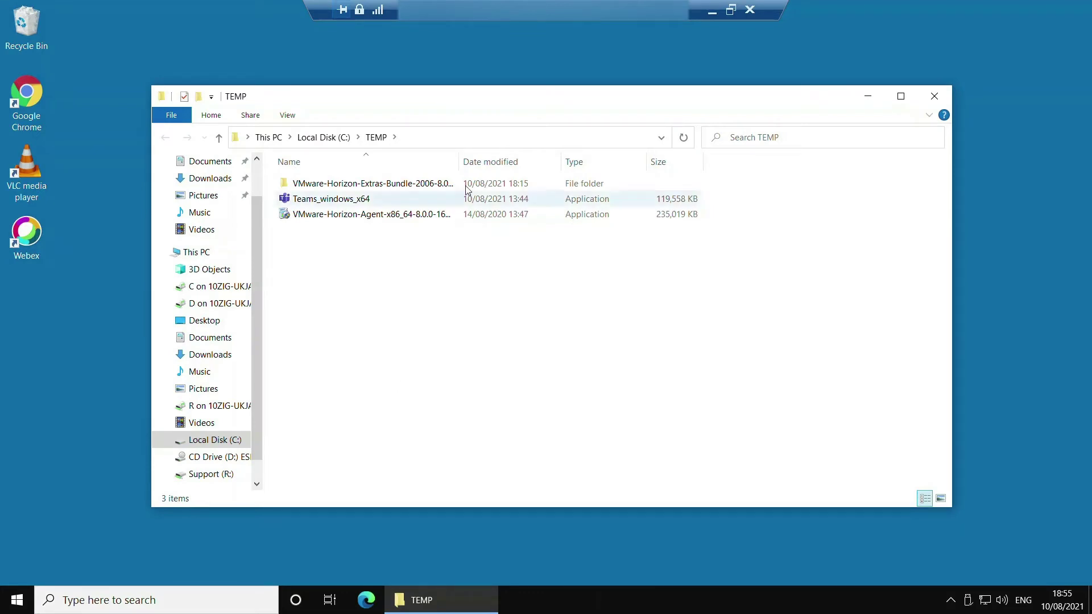
pyautogui.moveTo(458, 161); pyautogui.dragTo(530, 164)
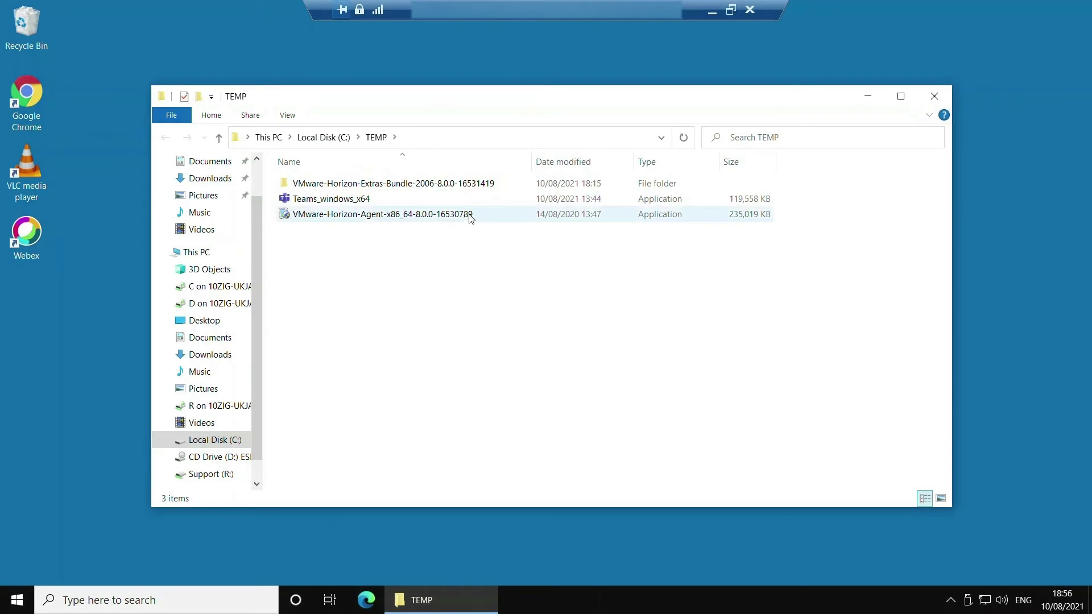
# Launch the VMware Horizon Agent installer as administrator and accept the licence agreement
pyautogui.doubleClick(480, 215)
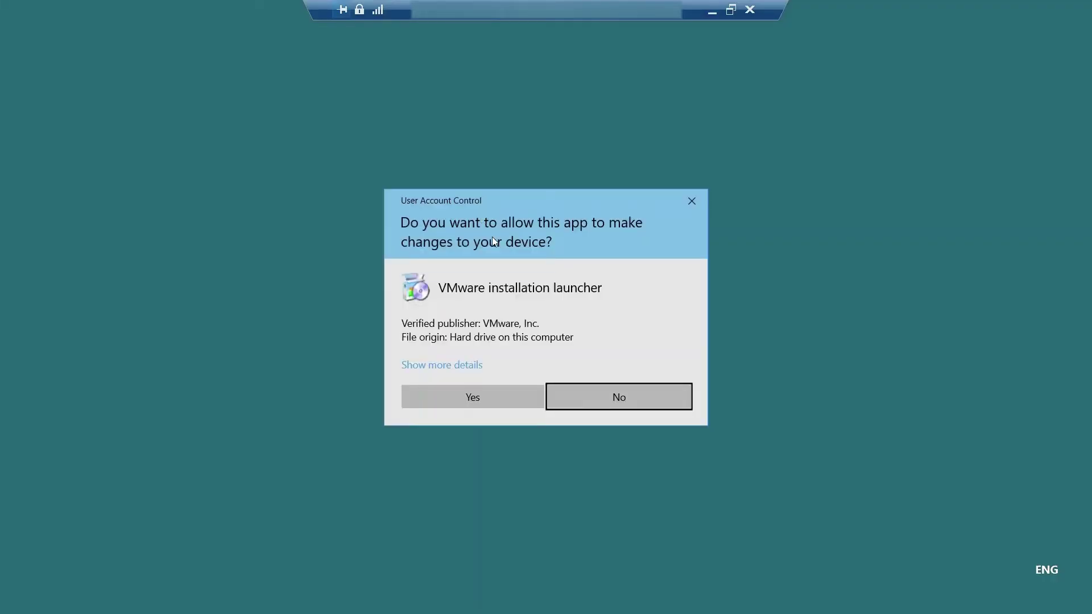
pyautogui.click(522, 396)
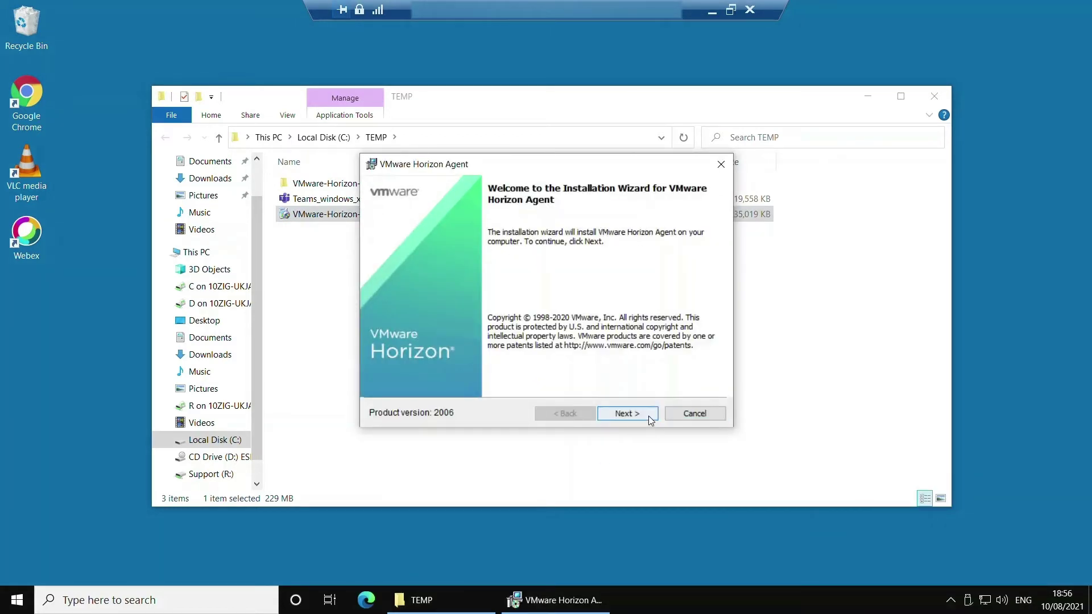
pyautogui.click(649, 416)
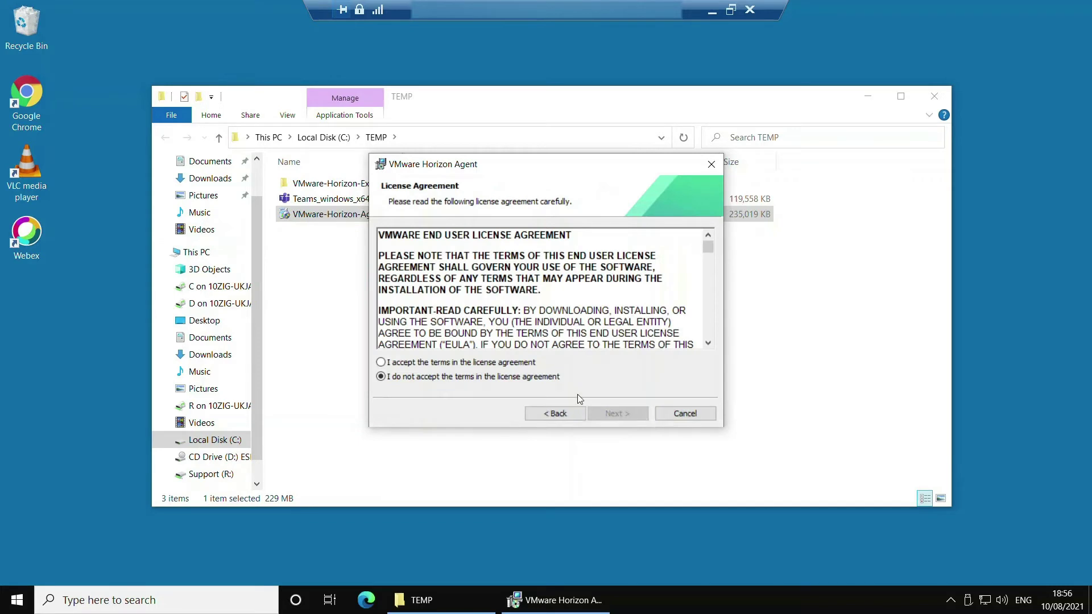
pyautogui.click(456, 364)
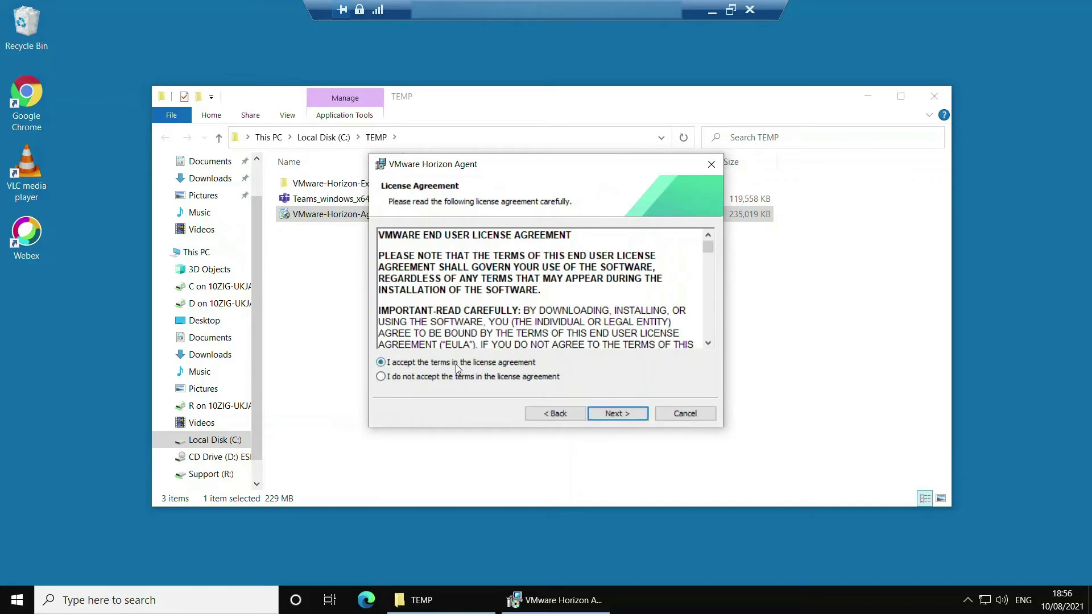
pyautogui.click(643, 415)
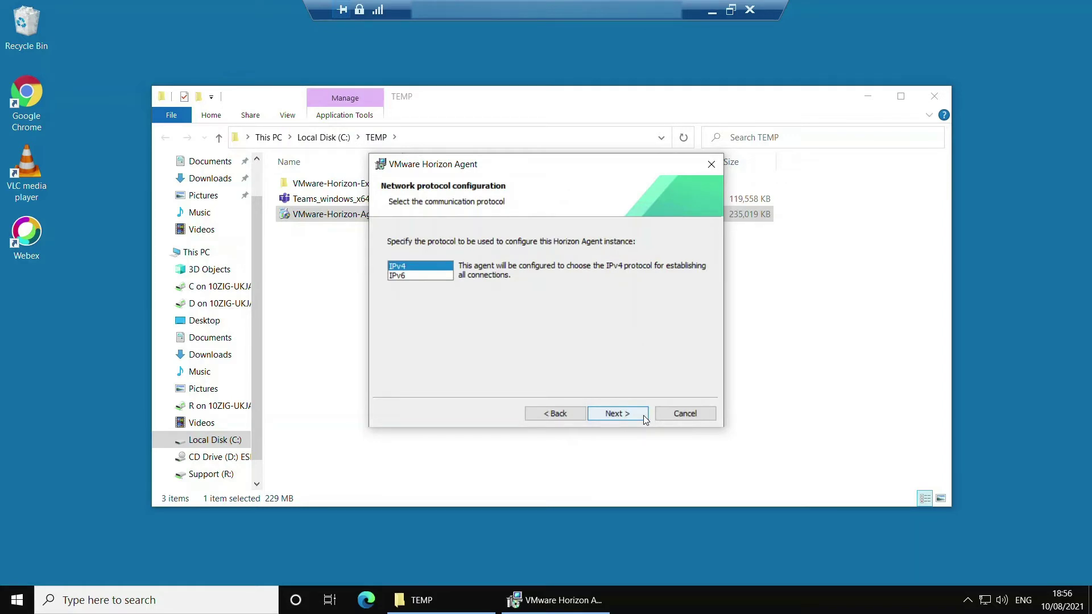
# Install Horizon Agent with IPv4 and default features, then restart the virtual machine
pyautogui.click(643, 415)
pyautogui.click(643, 415)
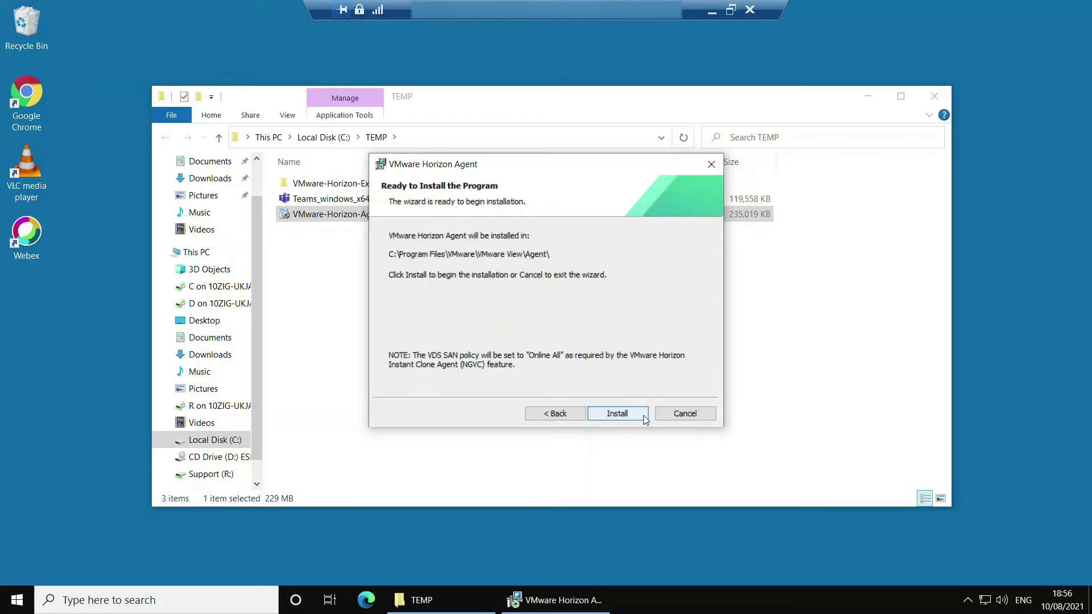
pyautogui.click(643, 415)
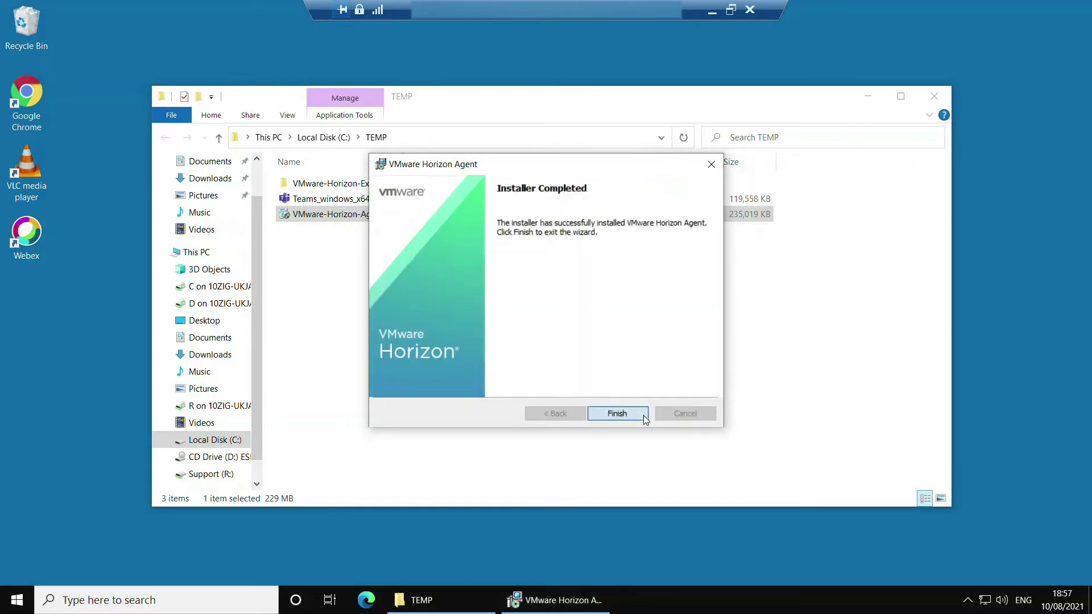
pyautogui.click(644, 415)
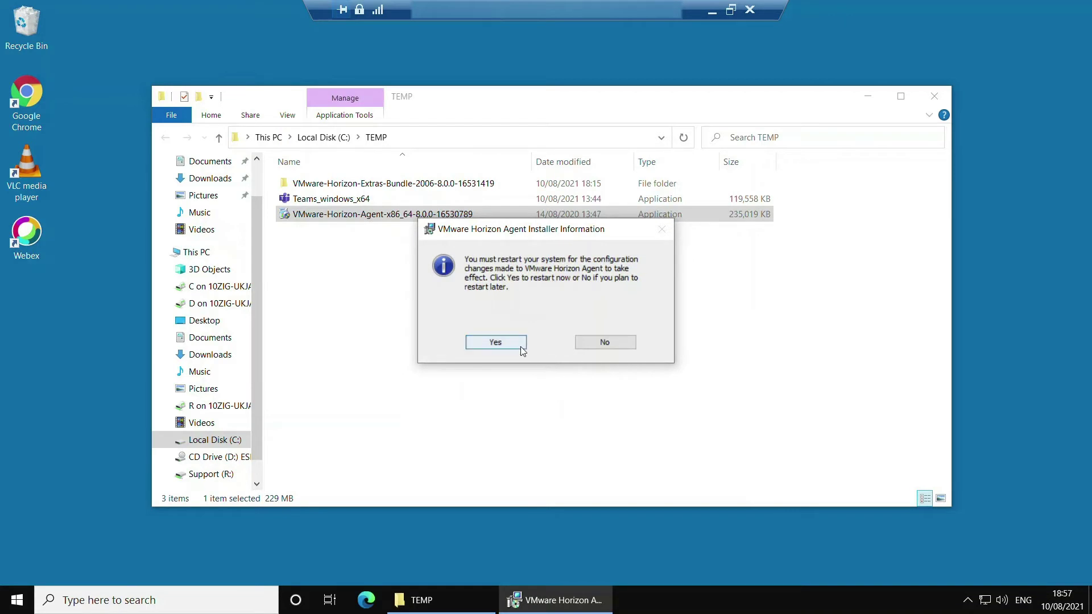
pyautogui.click(520, 346)
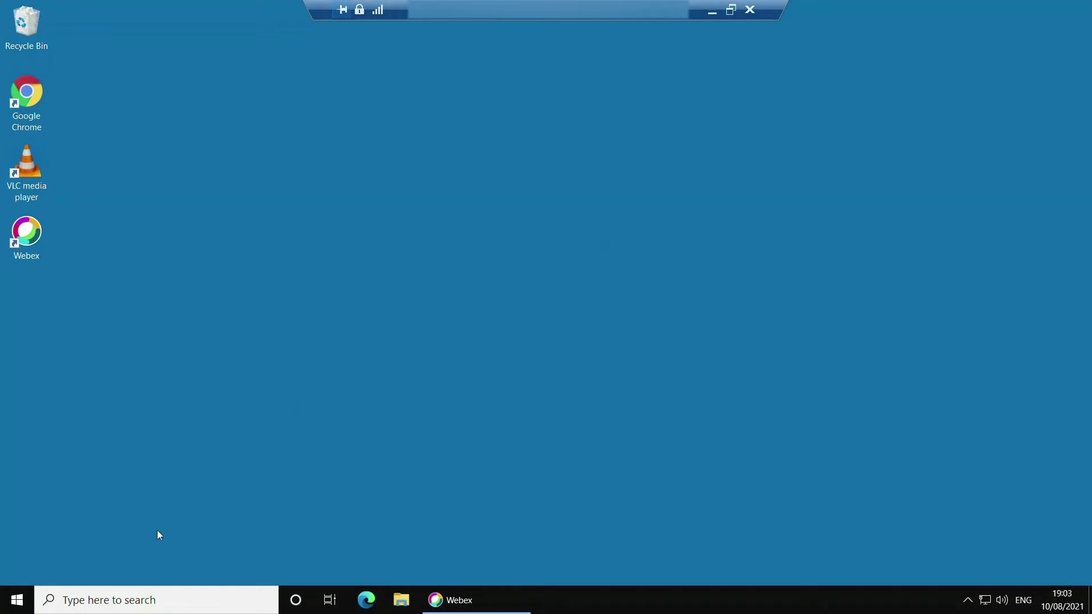
# Open appwiz.cpl, verify VMware Horizon Agent shows version 8.0.0, and close the list
pyautogui.click(118, 601)
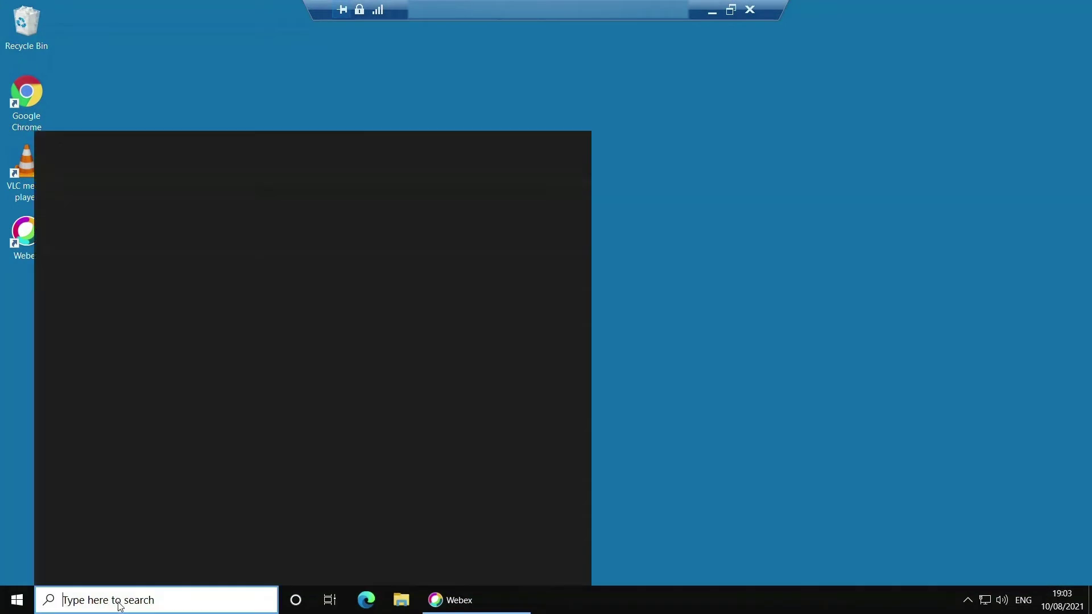
pyautogui.write('appw')
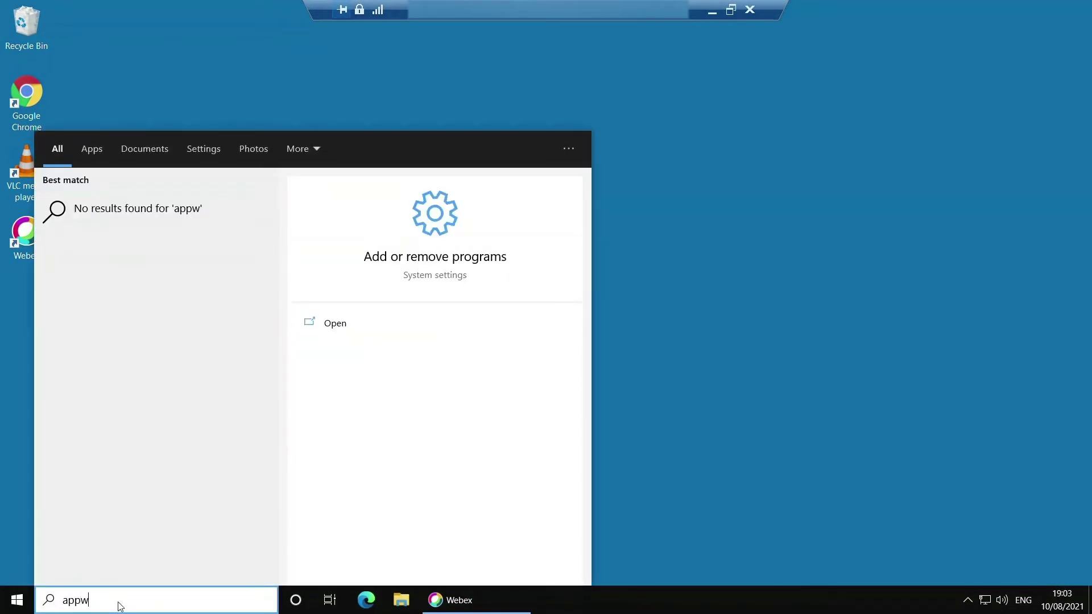
pyautogui.write('iz.cpl')
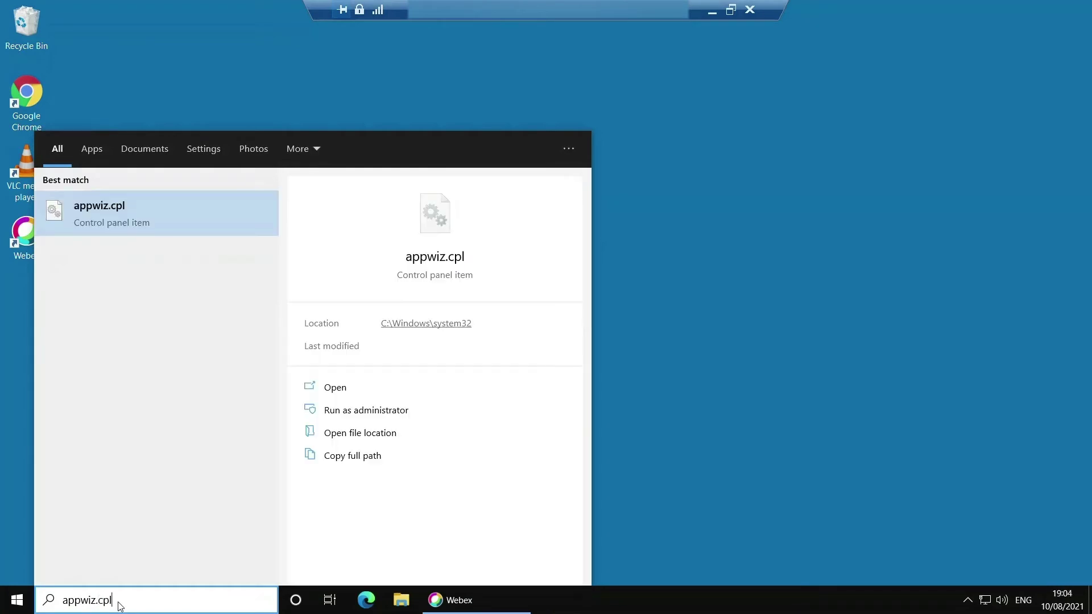
pyautogui.press('Return')
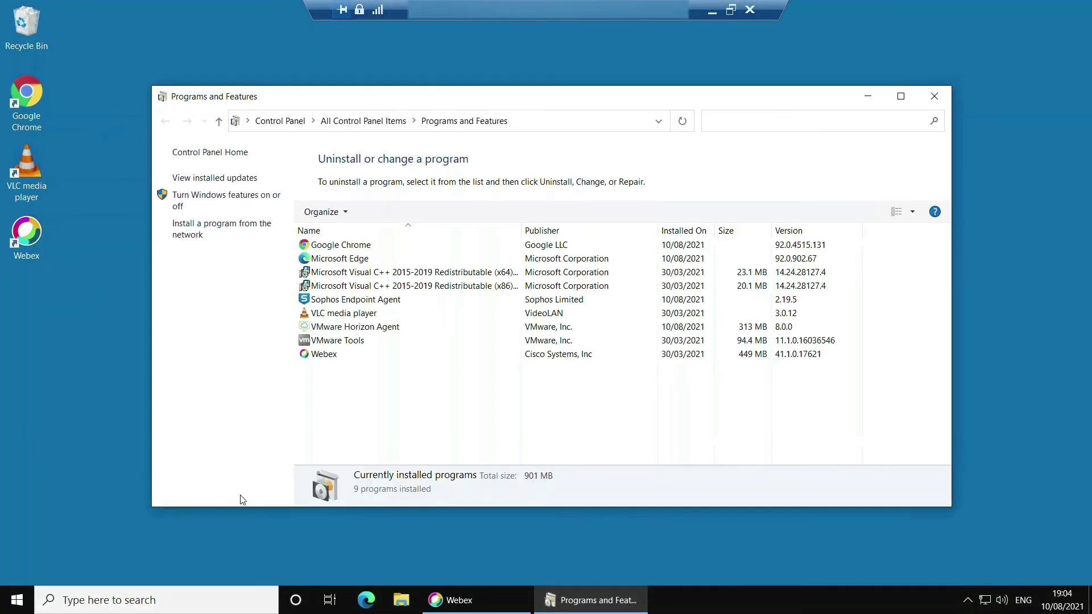
pyautogui.click(697, 328)
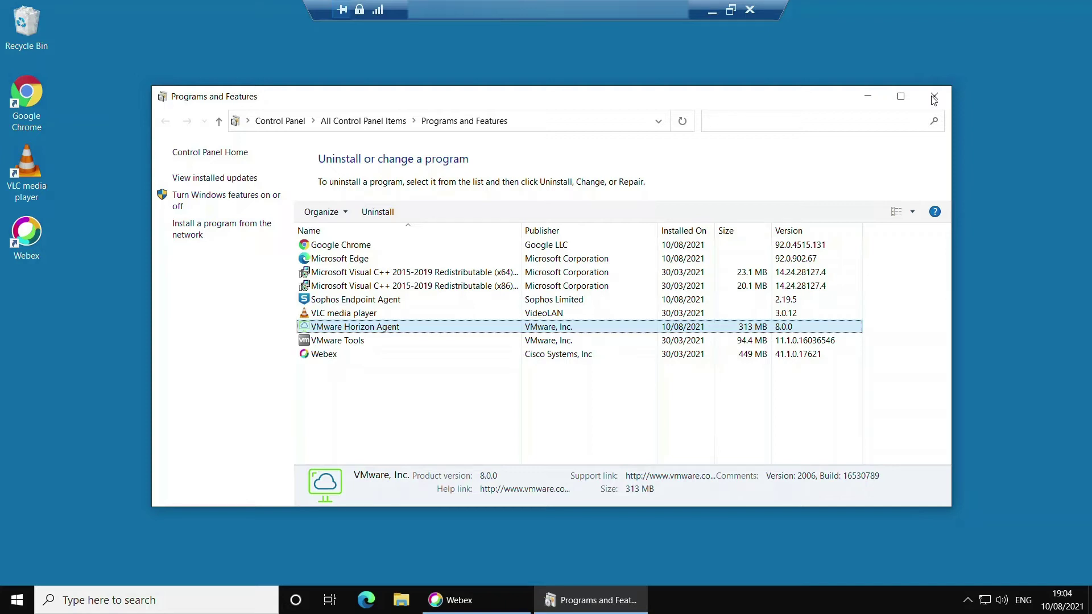
pyautogui.click(934, 98)
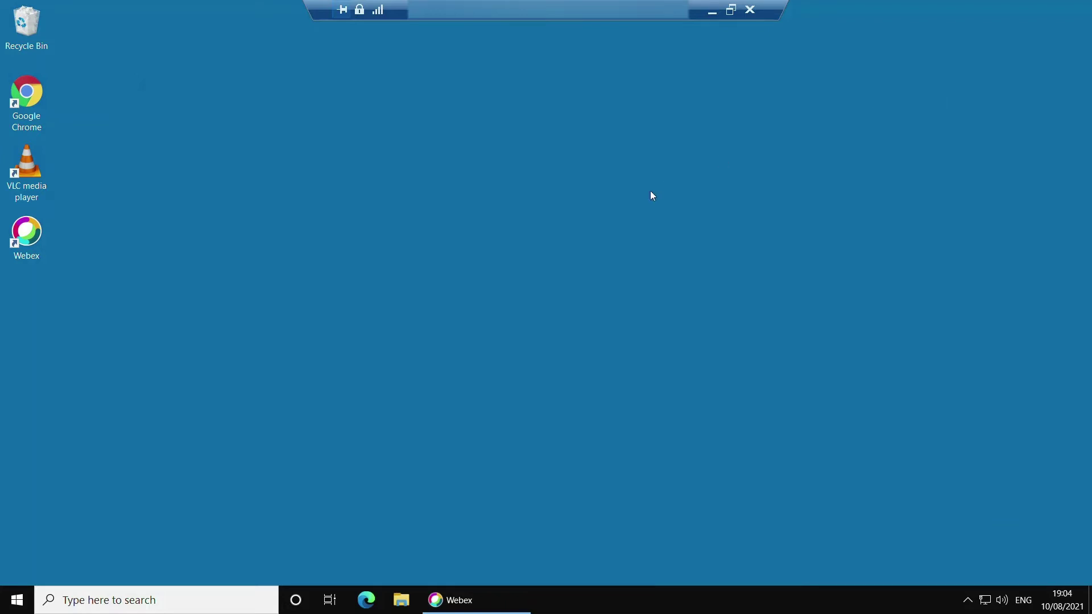
# Open the C:\TEMP folder from the taskbar search
pyautogui.click(215, 598)
pyautogui.write('c:\\temp')
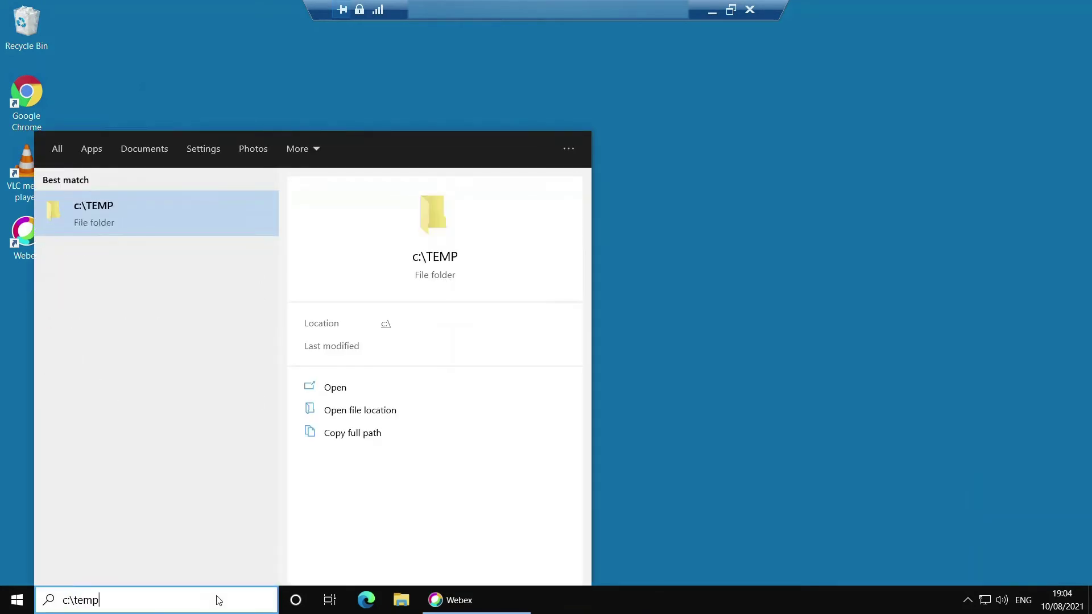
pyautogui.press('Return')
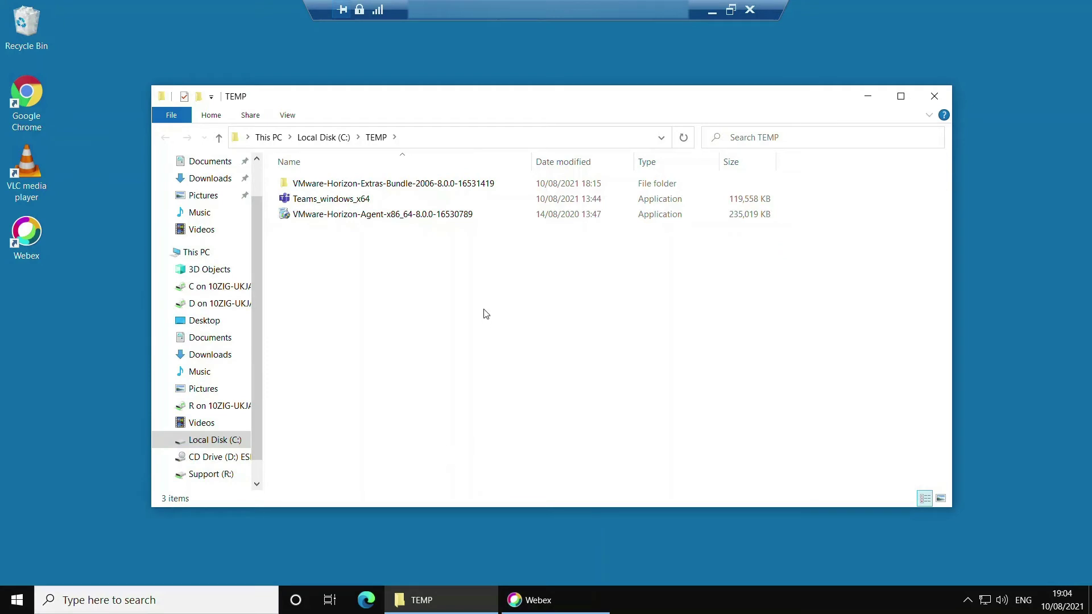
# Open VMware-Horizon-Extras-Bundle-2006-8.0.0-16531419 and copy all 25 of its items
pyautogui.moveTo(481, 187)
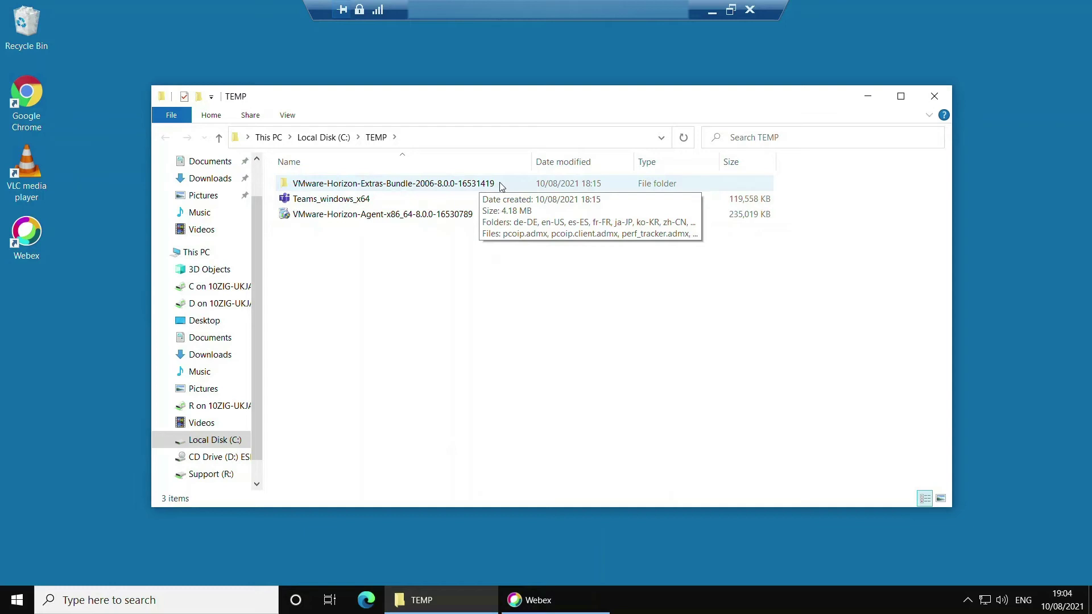
pyautogui.doubleClick(501, 186)
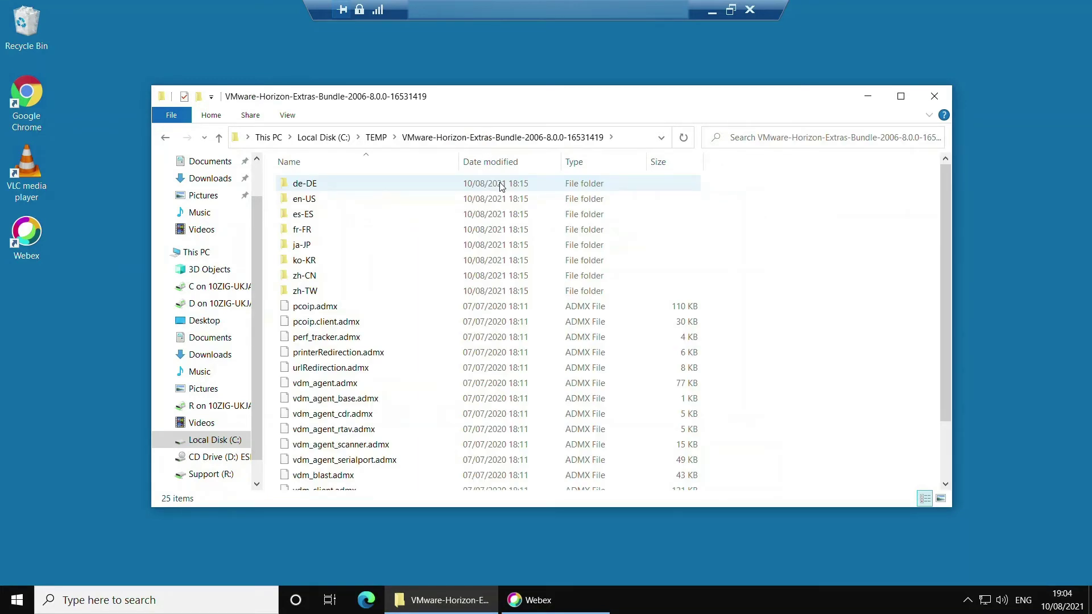
pyautogui.hotkey('ctrl', 'a')
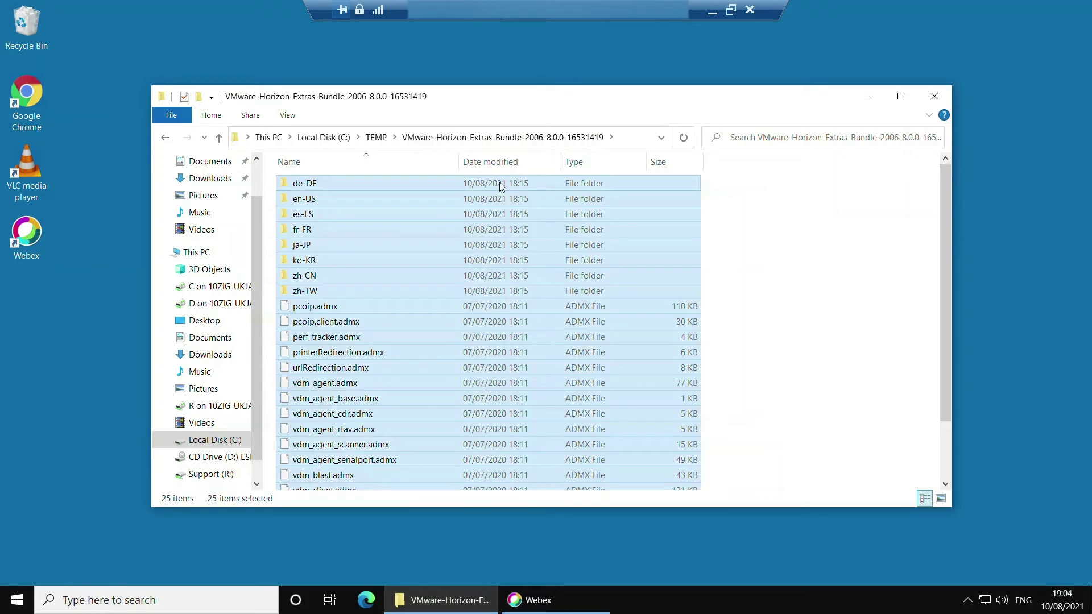
pyautogui.rightClick(500, 185)
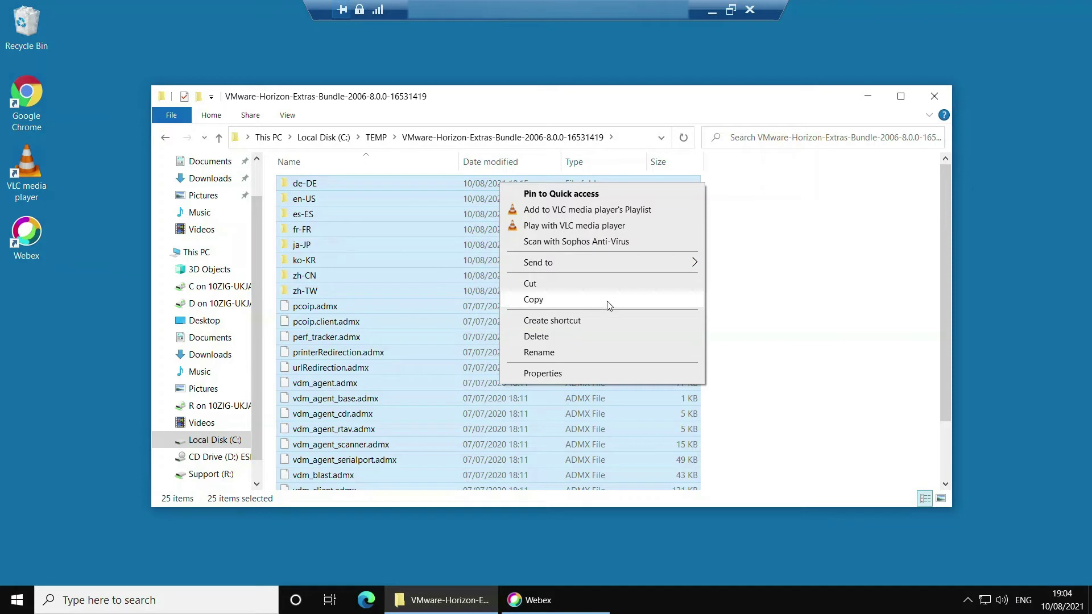
pyautogui.click(606, 302)
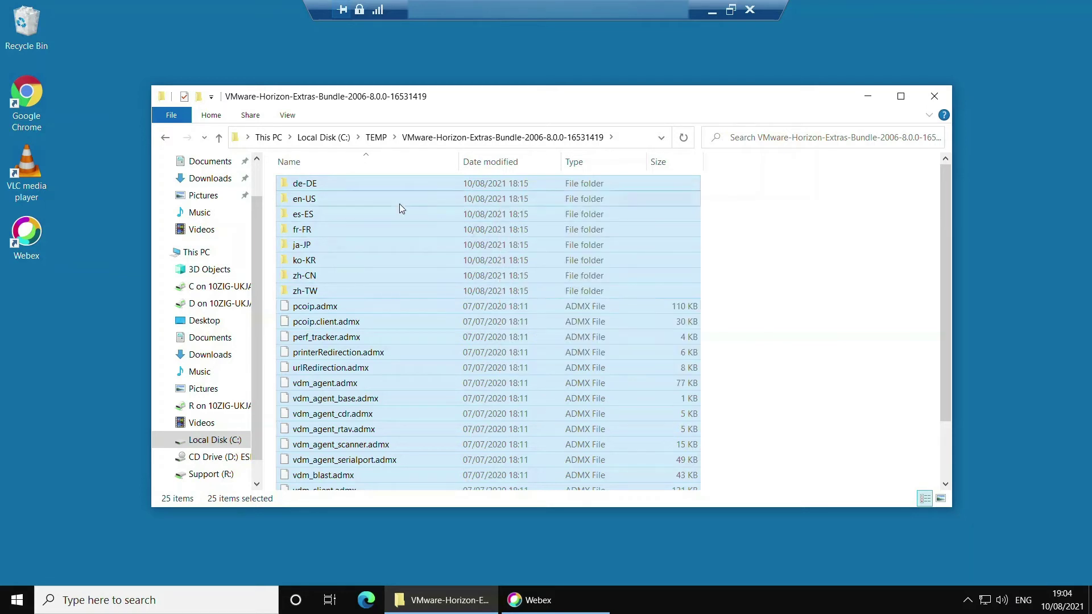
# Navigate from Local Disk (C:) into C:\Windows\PolicyDefinitions
pyautogui.click(323, 137)
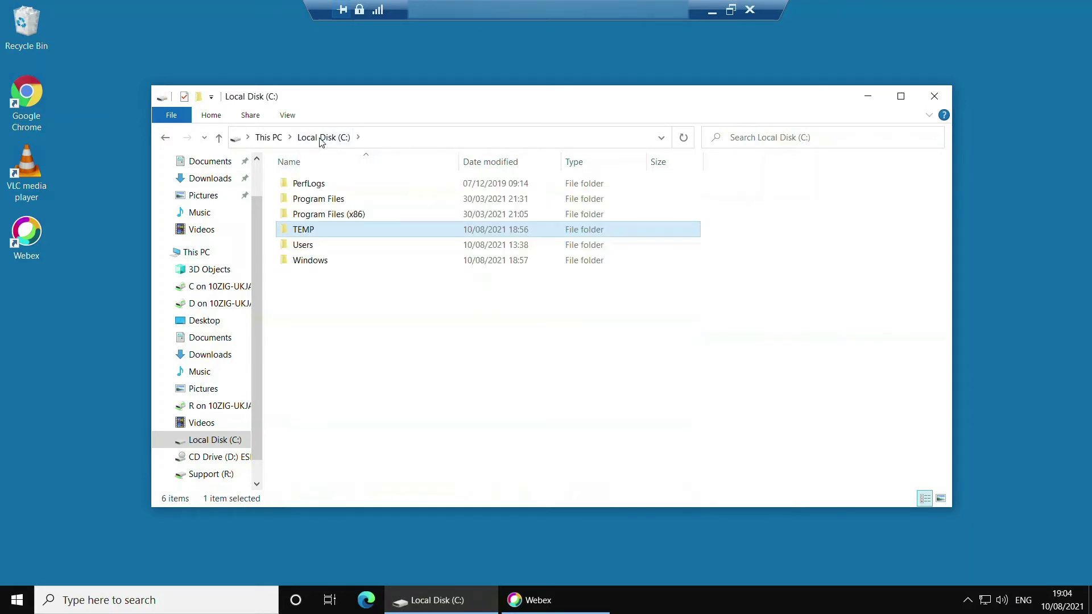
pyautogui.click(334, 265)
pyautogui.doubleClick(335, 265)
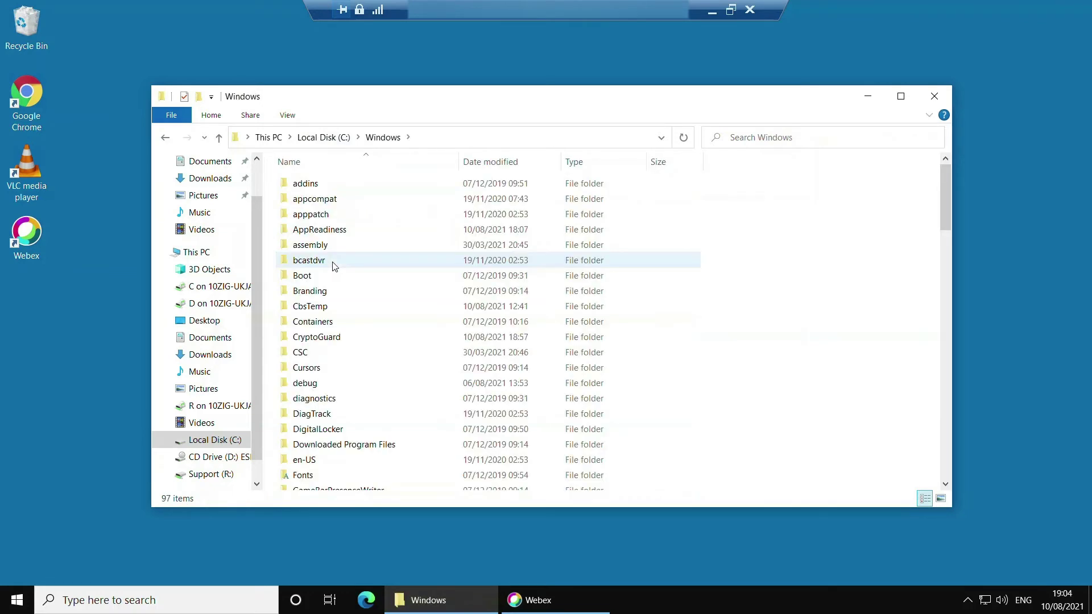
pyautogui.press('p')
pyautogui.press('p')
pyautogui.press('p')
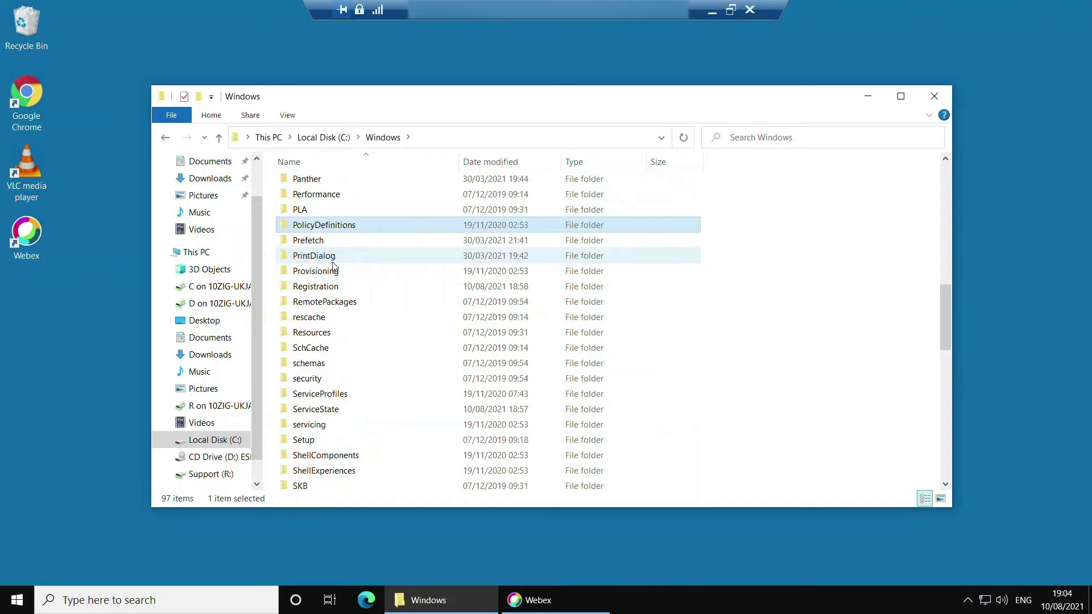
pyautogui.doubleClick(397, 224)
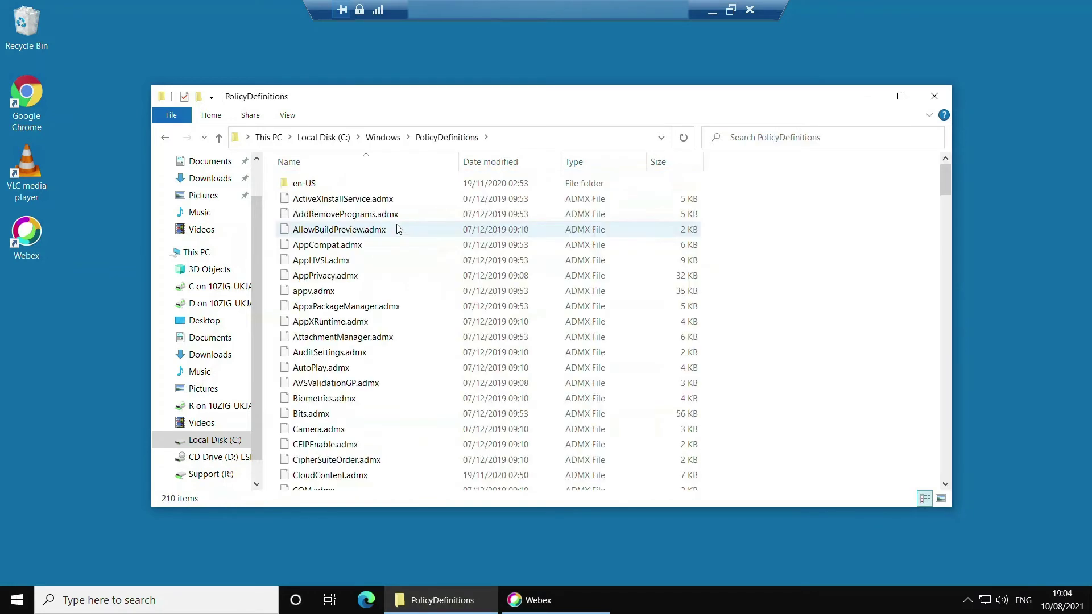
# Paste the bundle files, granting administrator permission for all items, then close Explorer
pyautogui.rightClick(761, 295)
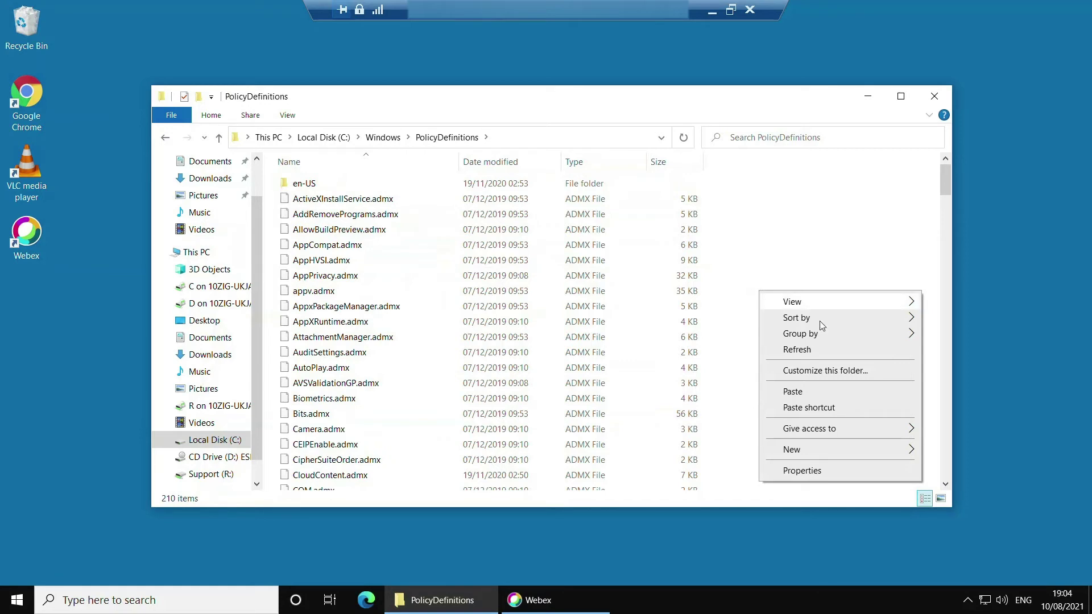
pyautogui.click(838, 394)
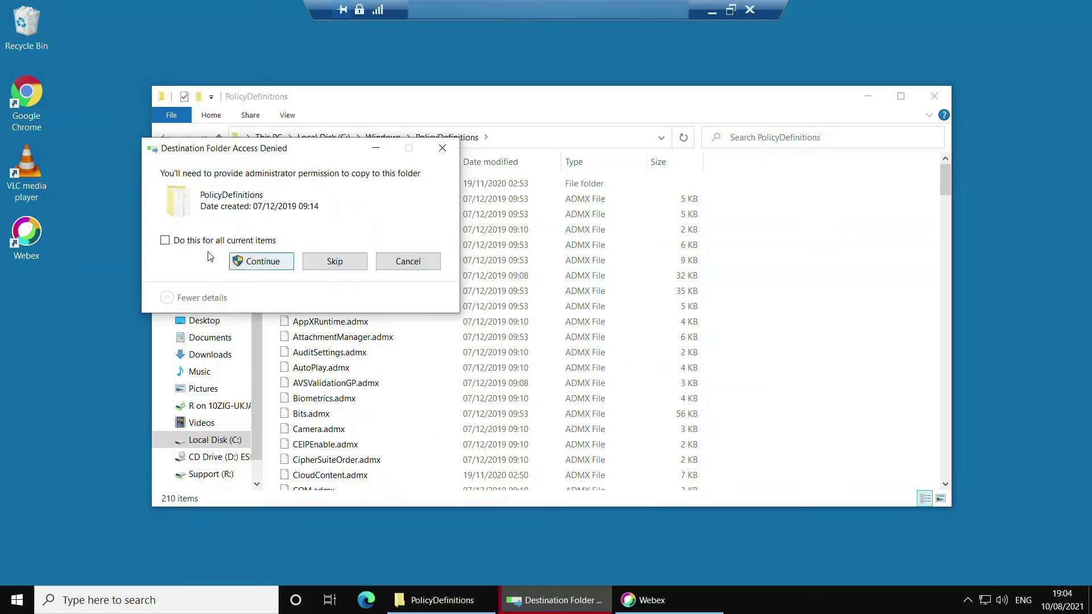
pyautogui.click(185, 243)
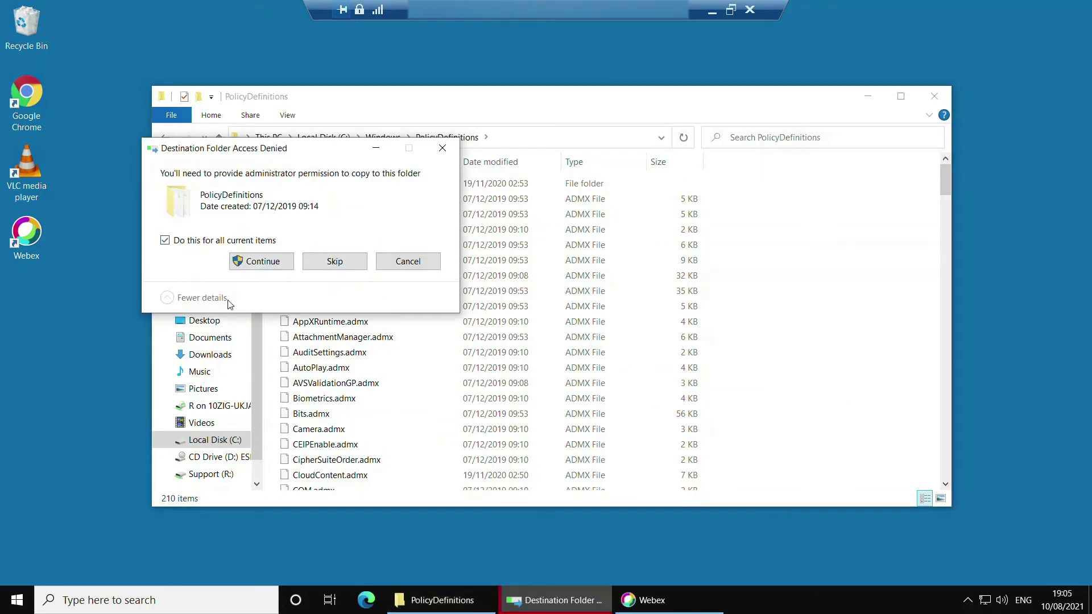
pyautogui.click(289, 267)
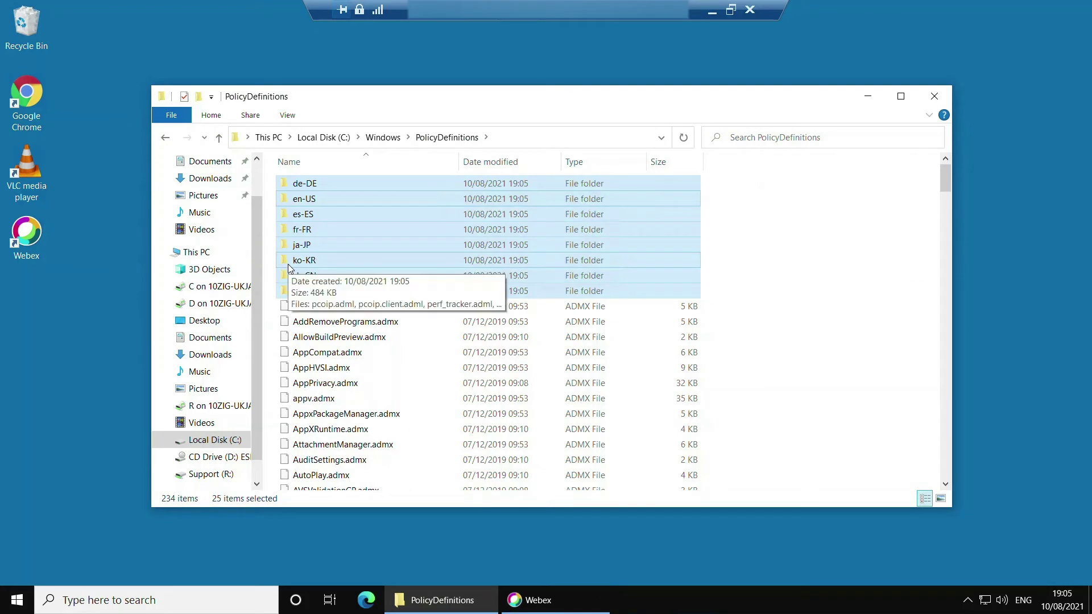
pyautogui.click(934, 100)
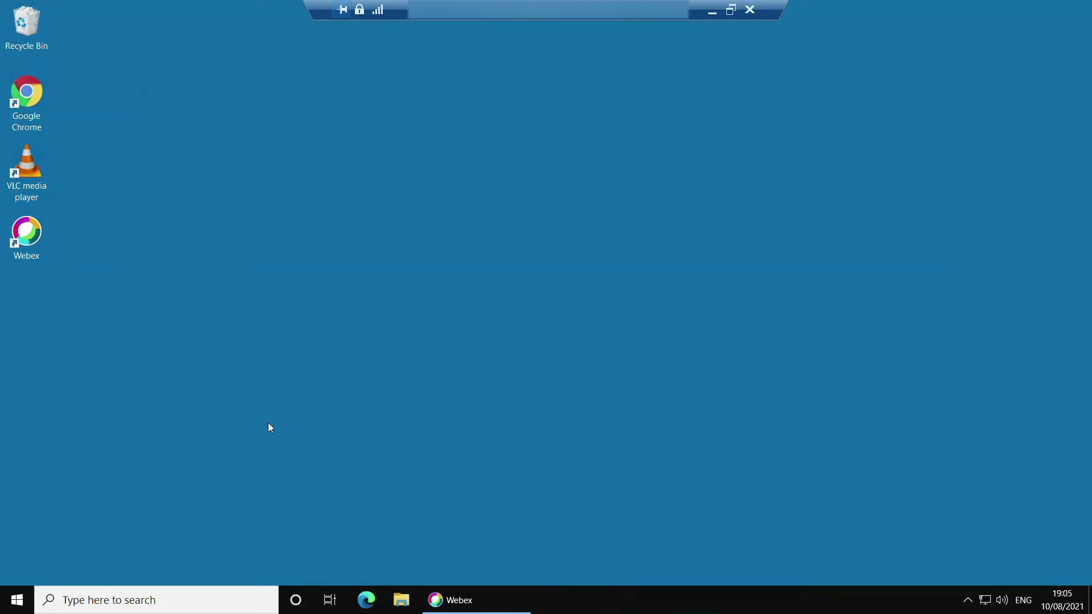
# Launch gpedit, maximize the policy editor and widen its tree pane
pyautogui.click(141, 594)
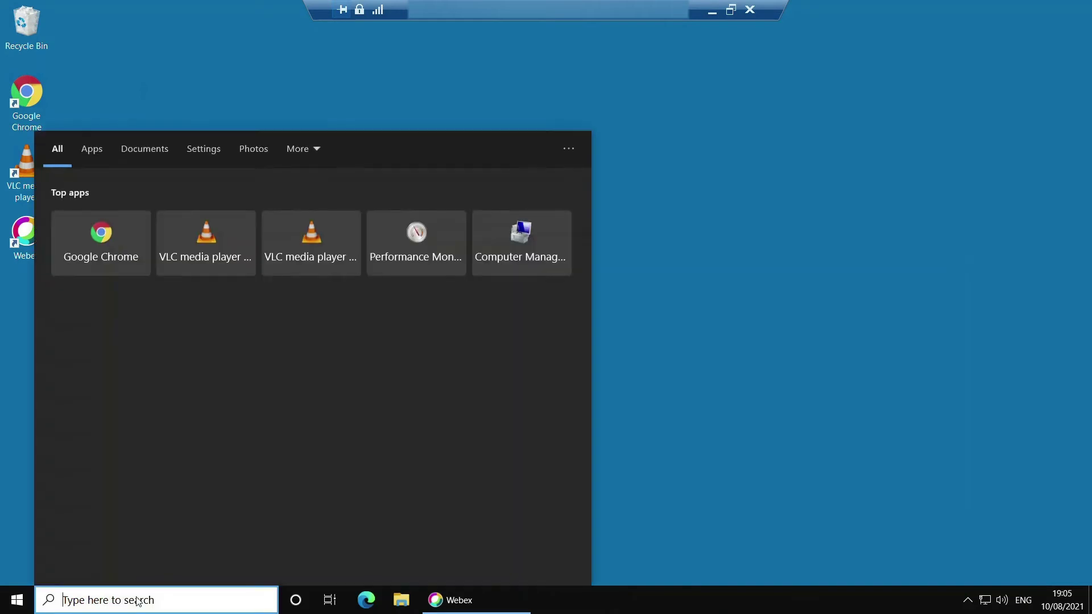
pyautogui.write('gpedit')
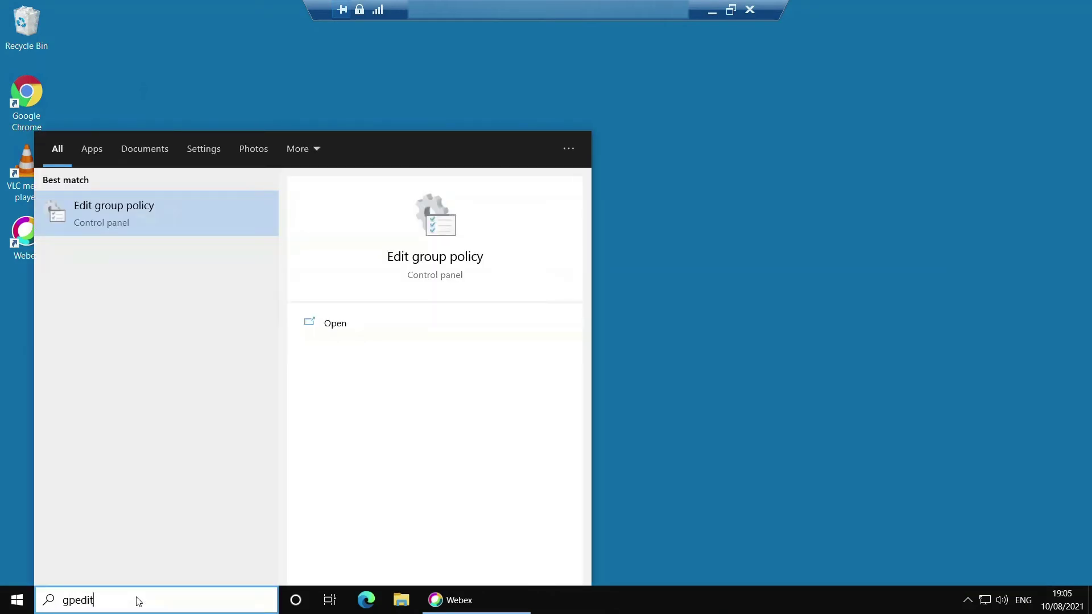
pyautogui.press('Return')
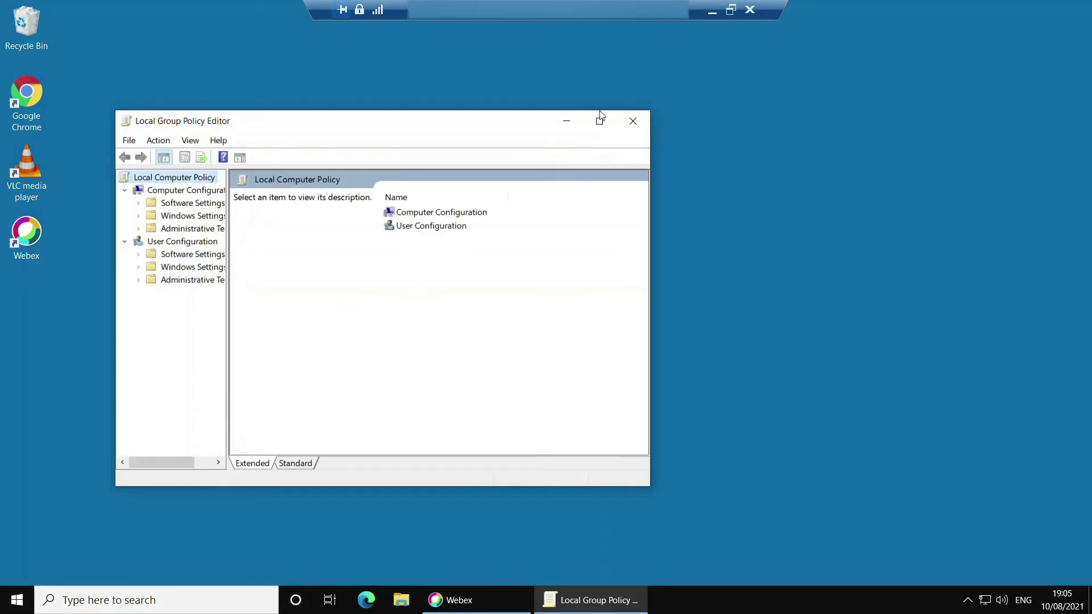
pyautogui.click(600, 116)
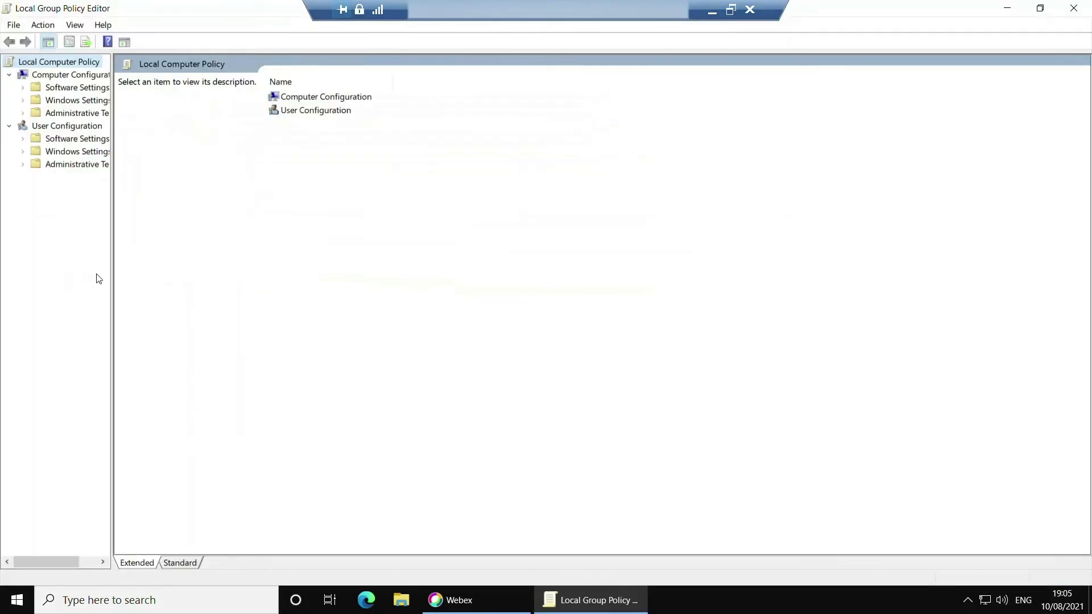
pyautogui.moveTo(112, 274); pyautogui.dragTo(258, 275)
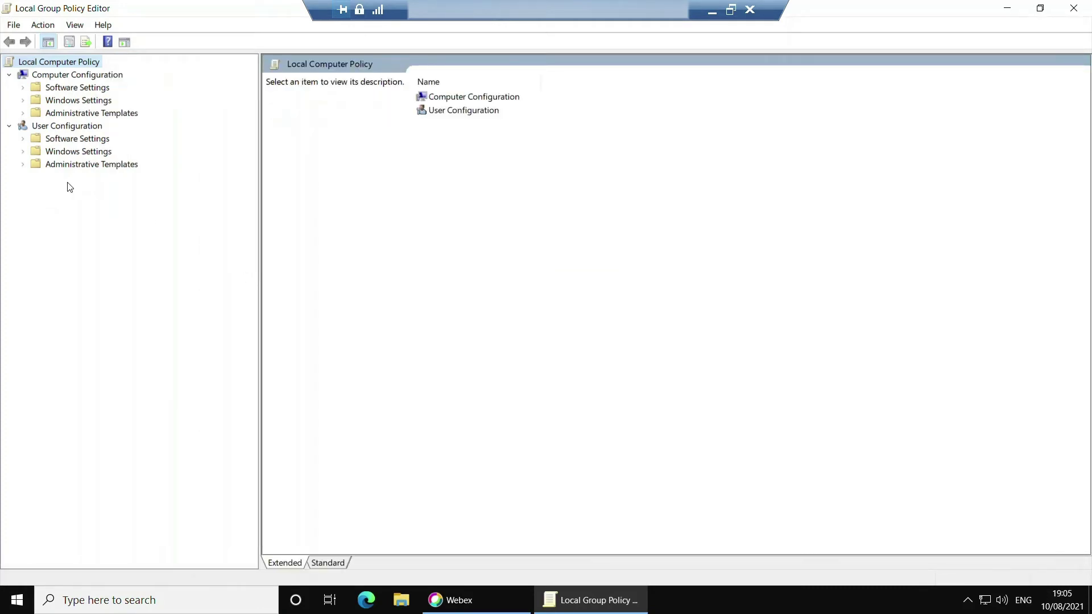
# Expand Administrative Templates > VMware View Agent Configuration and show VMware HTML5 Features
pyautogui.click(23, 114)
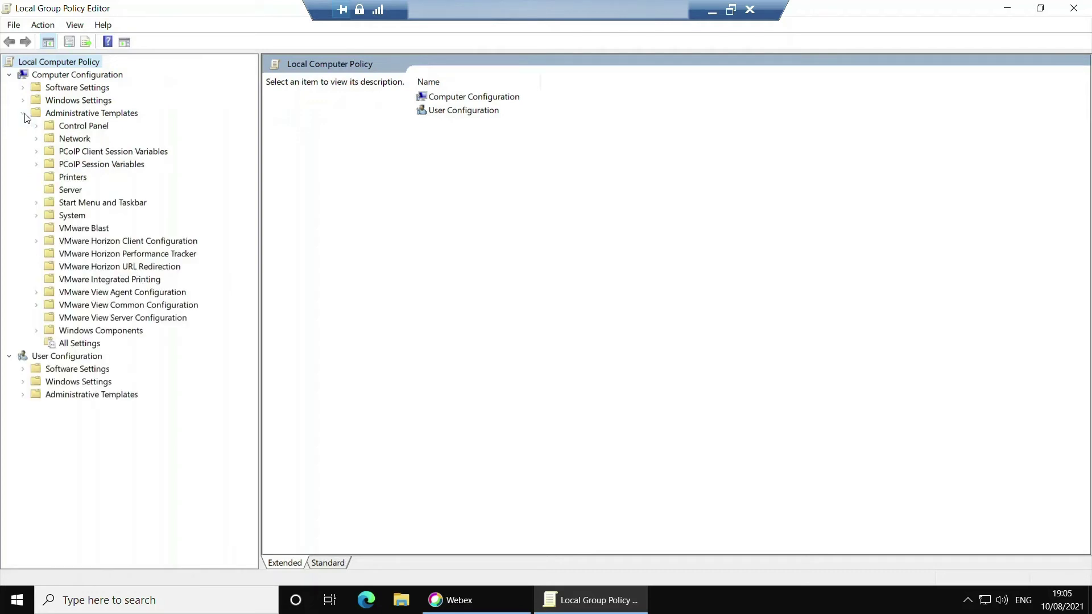
pyautogui.click(37, 293)
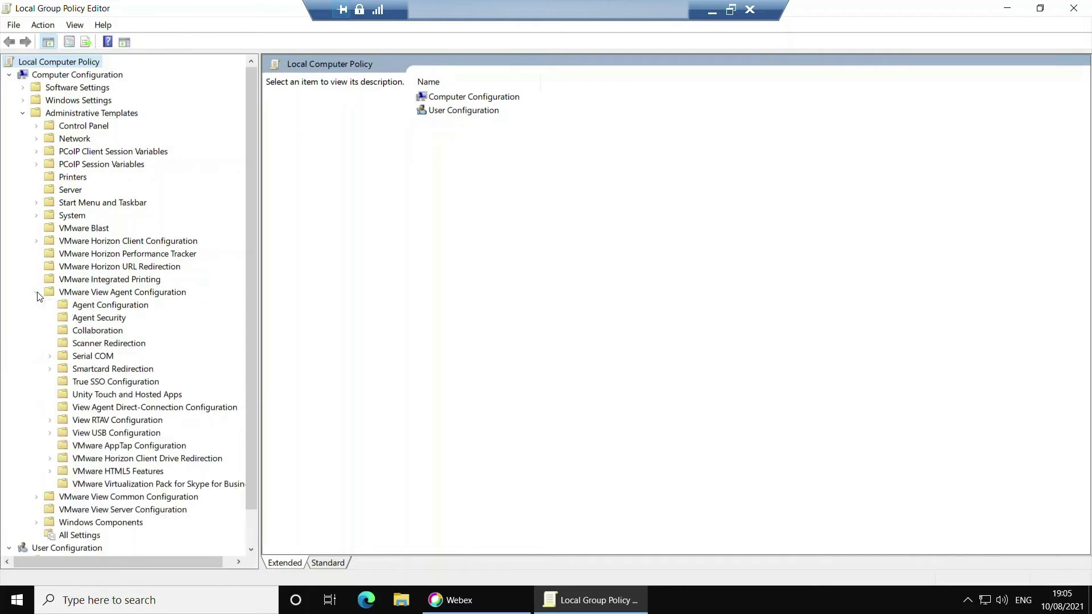
pyautogui.click(163, 475)
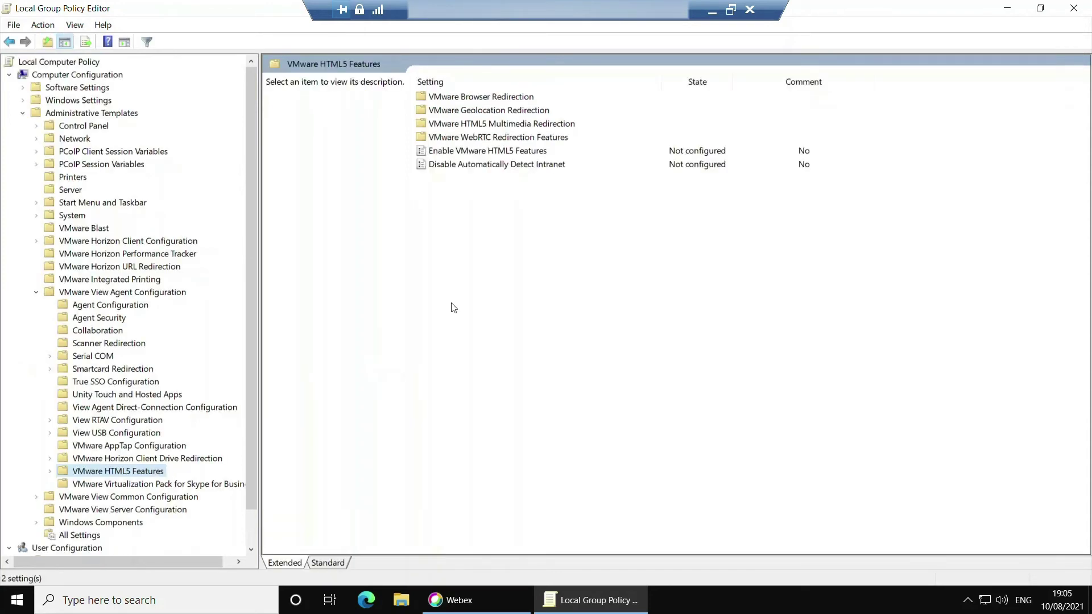
# Open the Enable VMware HTML5 Features policy, choose Enabled and confirm with OK
pyautogui.click(548, 153)
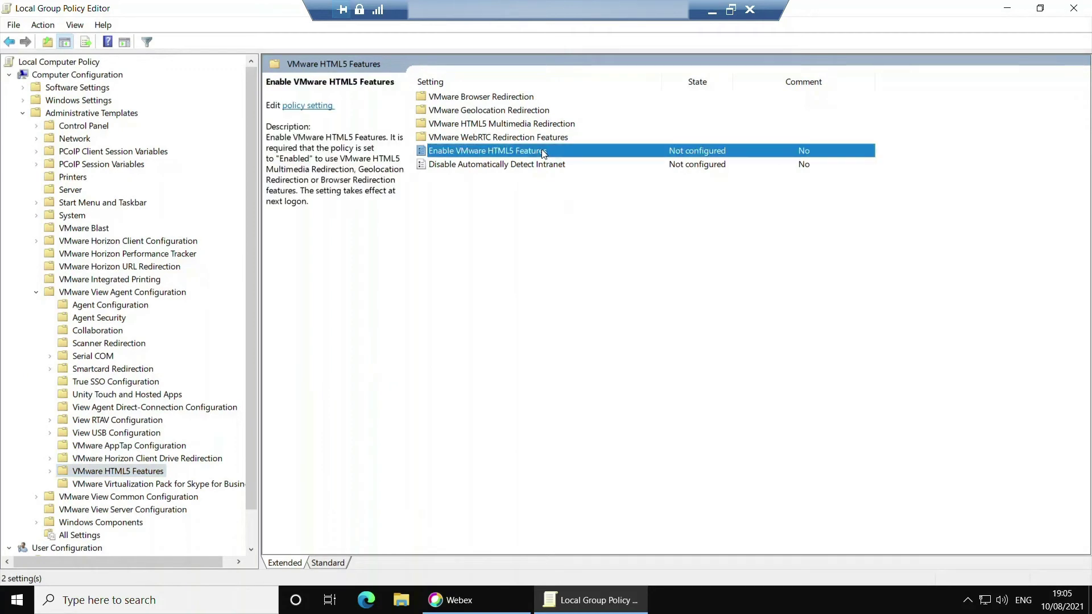
pyautogui.doubleClick(598, 152)
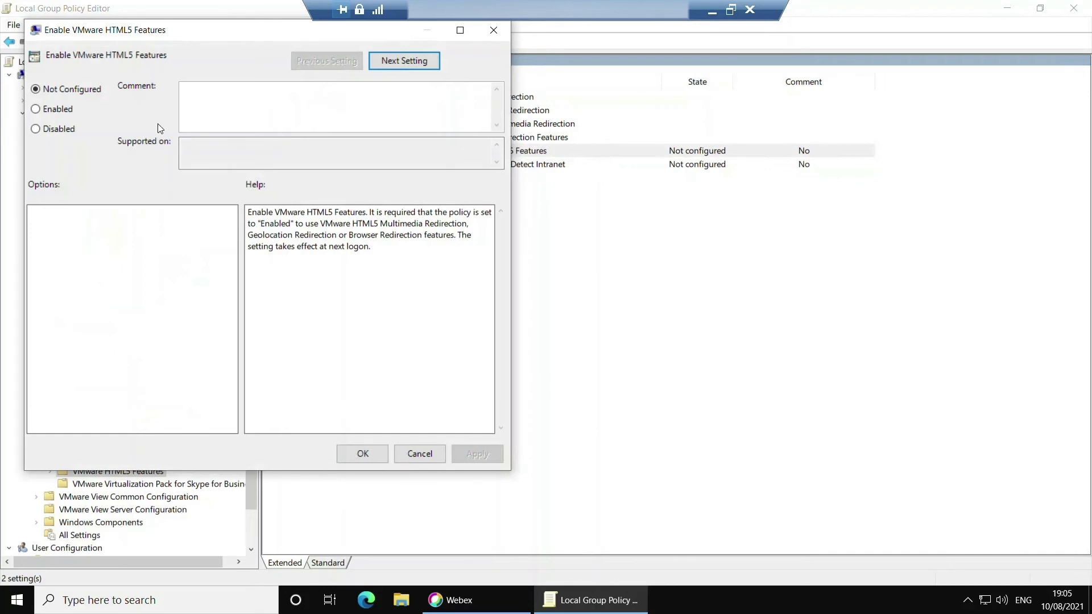
pyautogui.click(36, 109)
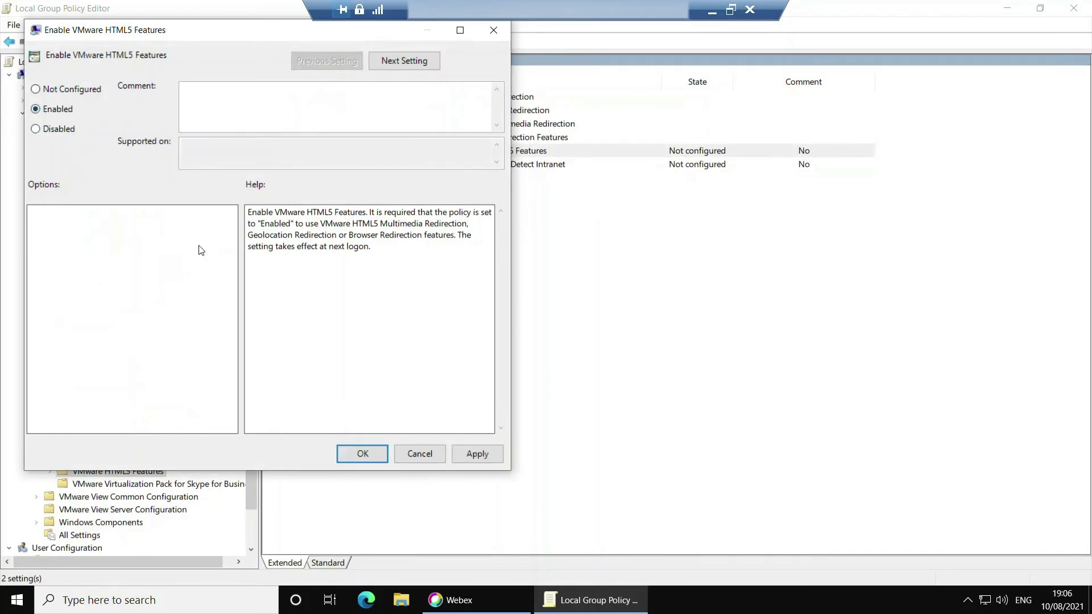
pyautogui.click(380, 457)
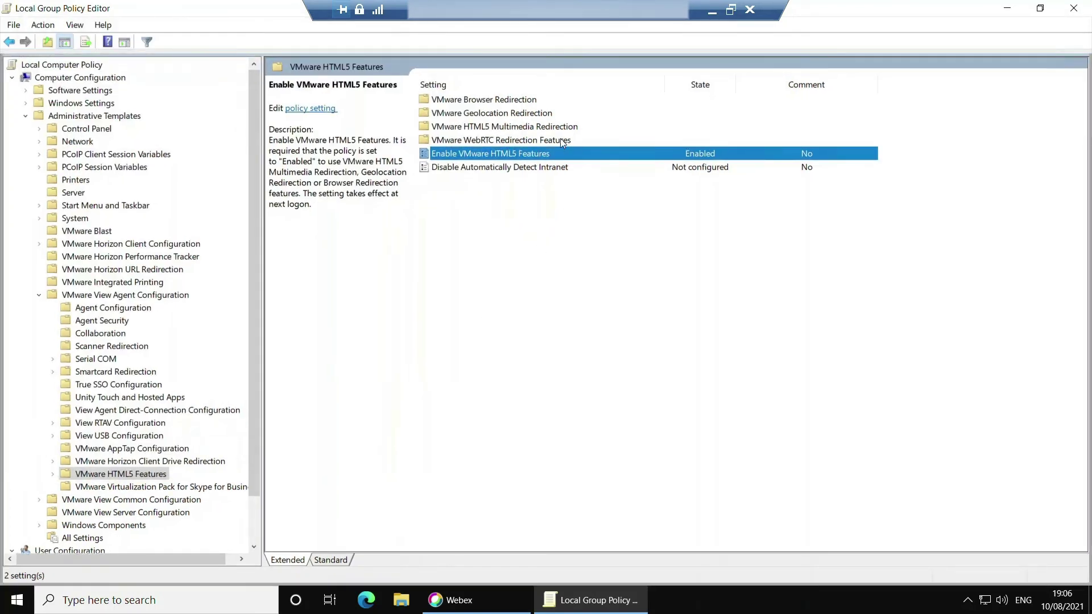
pyautogui.click(562, 140)
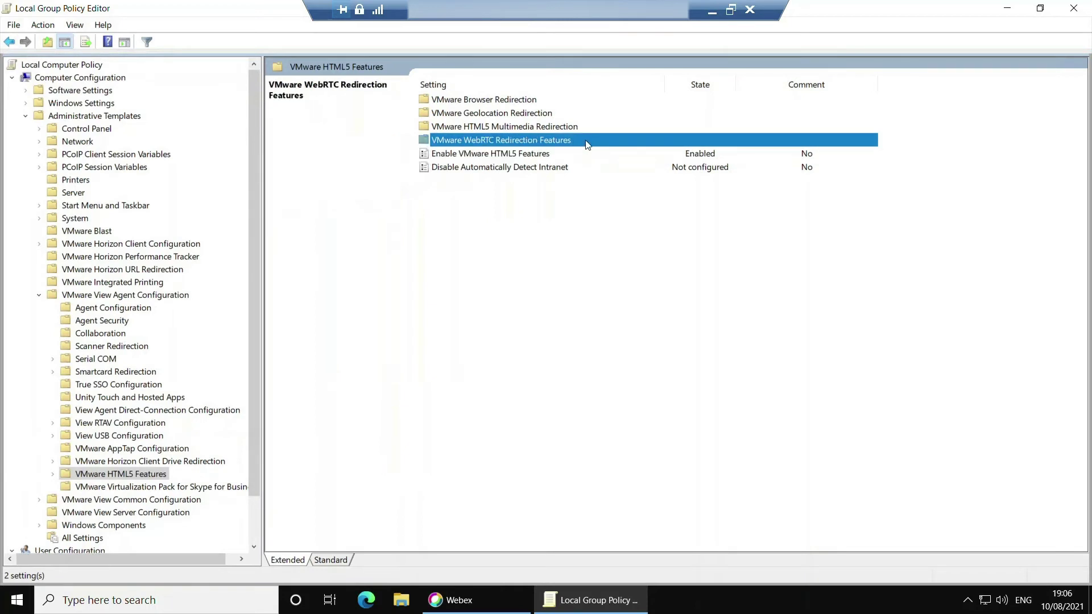
# Under VMware WebRTC Redirection Features, set Enable Media Optimization for Microsoft Teams to Enabled
pyautogui.doubleClick(588, 141)
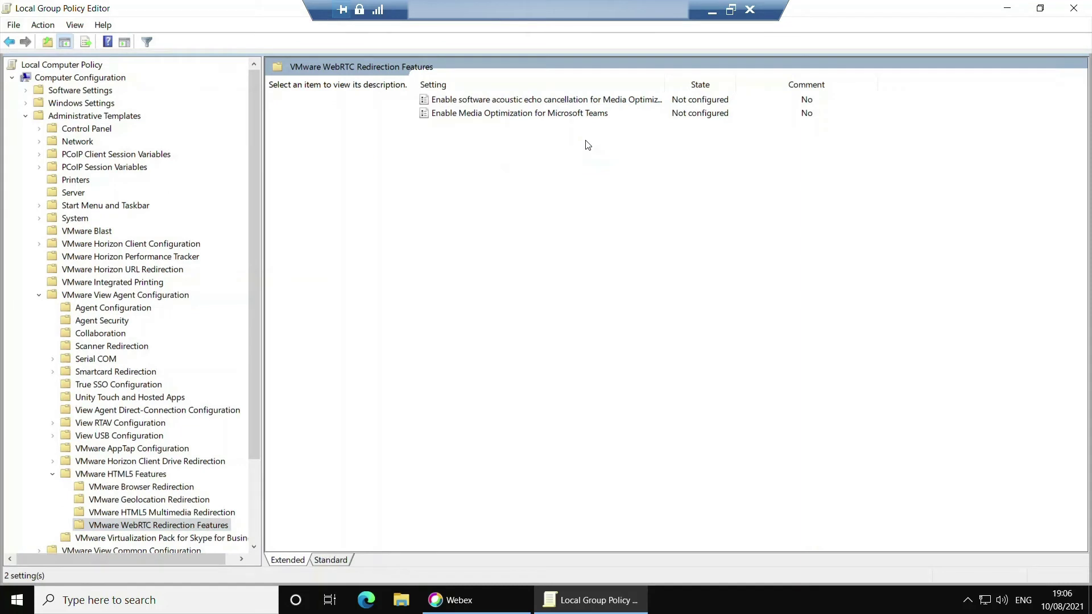
pyautogui.click(624, 115)
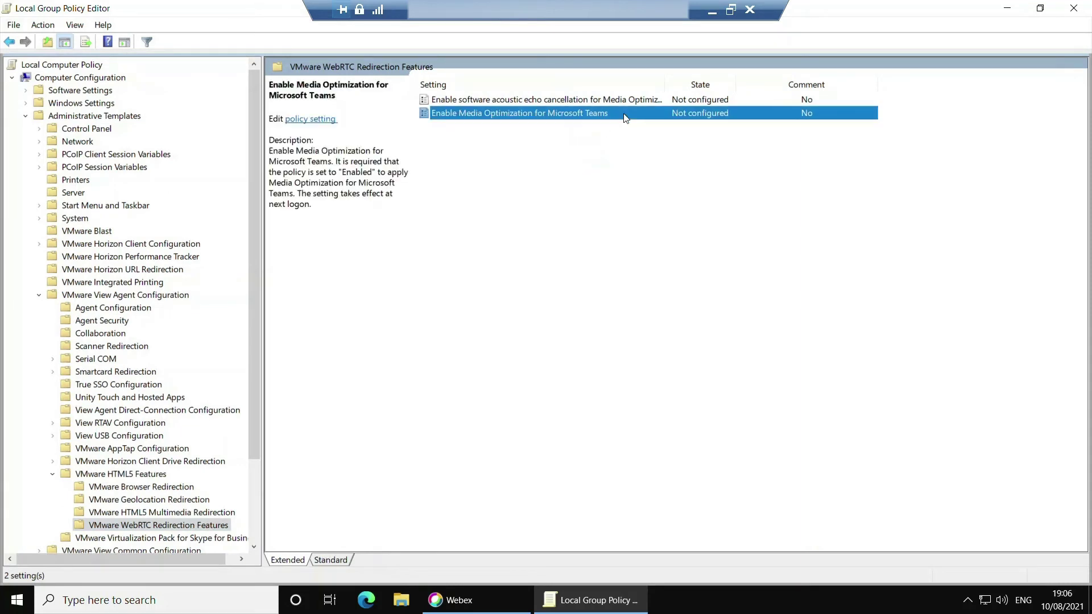
pyautogui.doubleClick(625, 114)
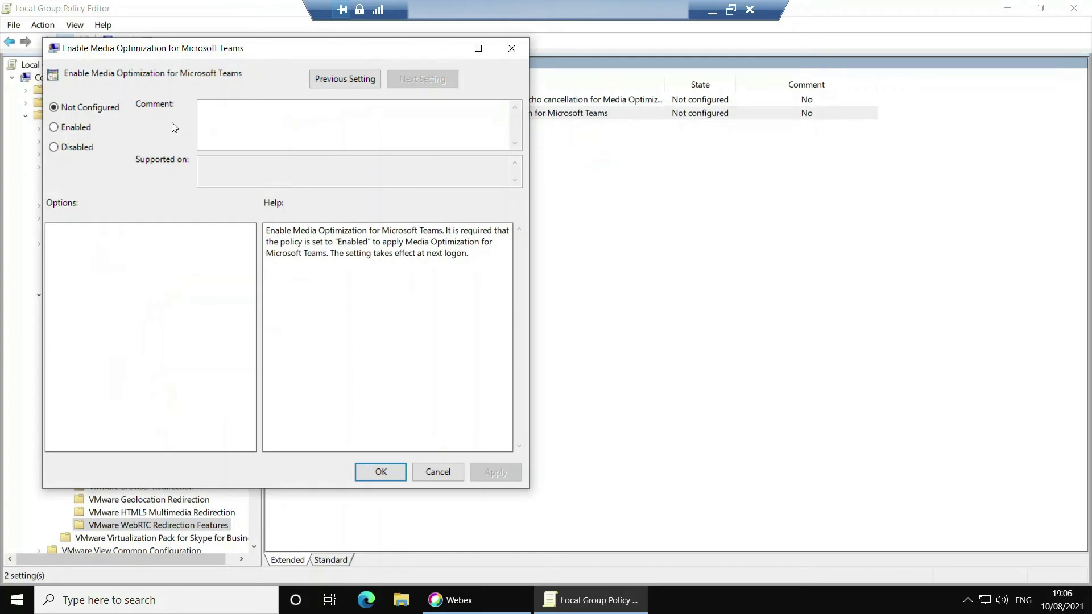
pyautogui.click(64, 129)
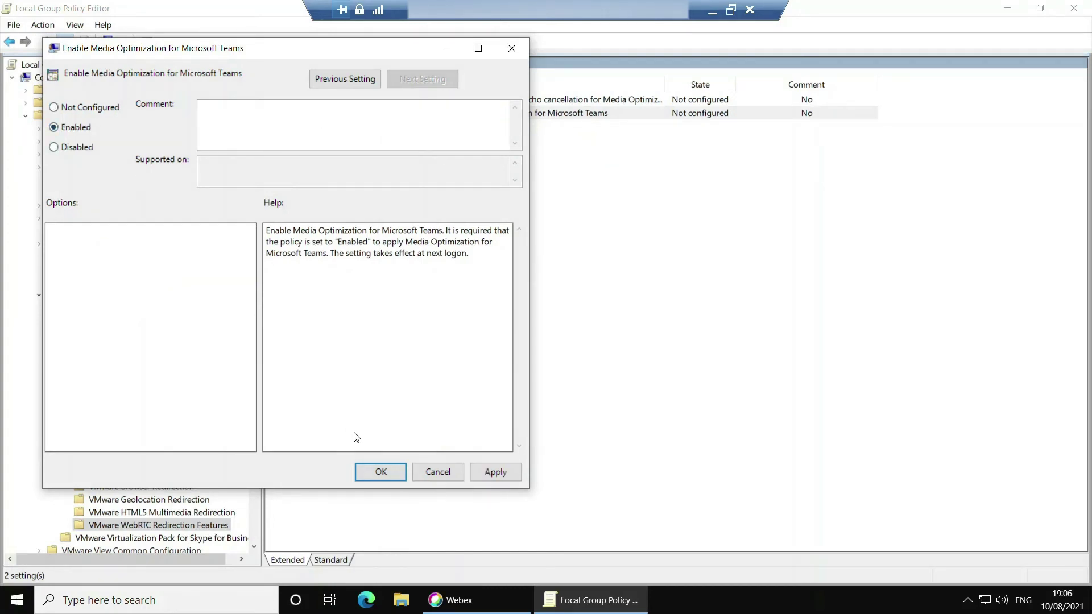
pyautogui.click(398, 479)
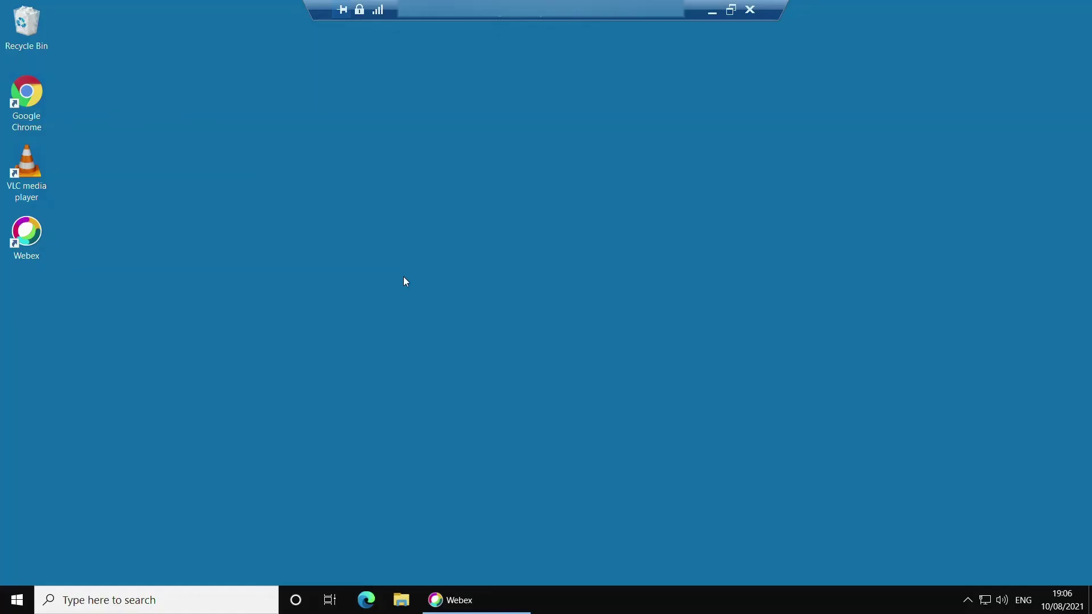
# Browse File Explorer to C:\TEMP and run Teams_windows_x64.exe, raising its security warning
pyautogui.click(402, 601)
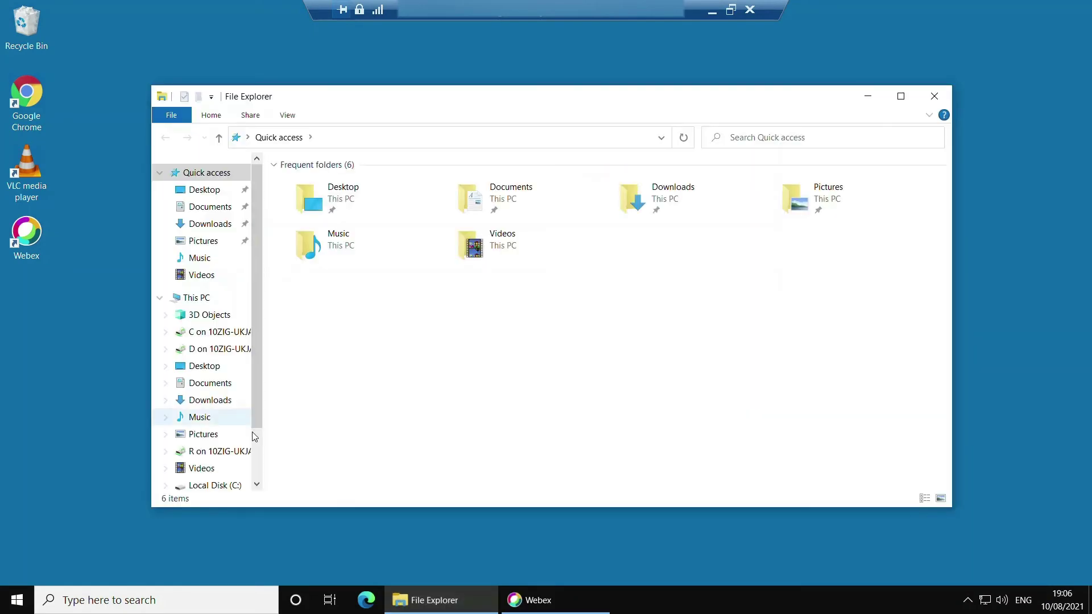
pyautogui.scroll(-2, 246, 454)
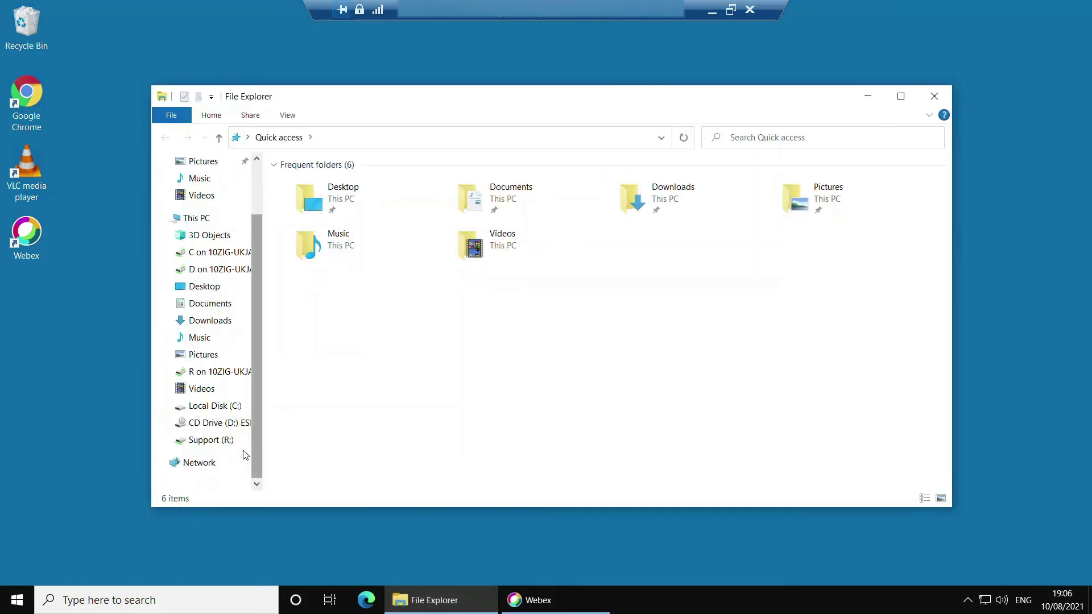
pyautogui.click(188, 407)
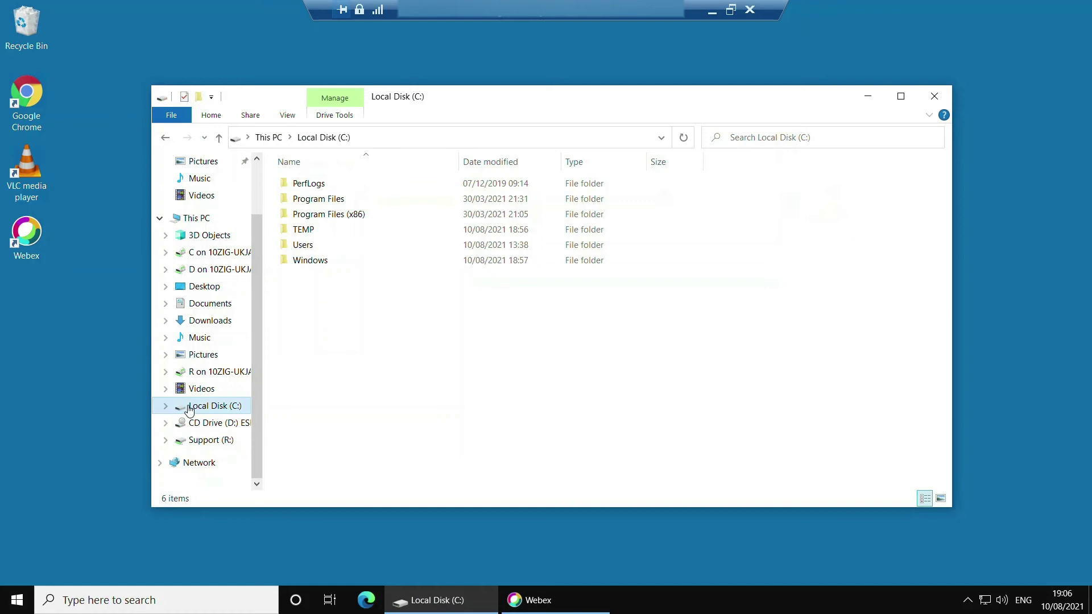
pyautogui.doubleClick(347, 233)
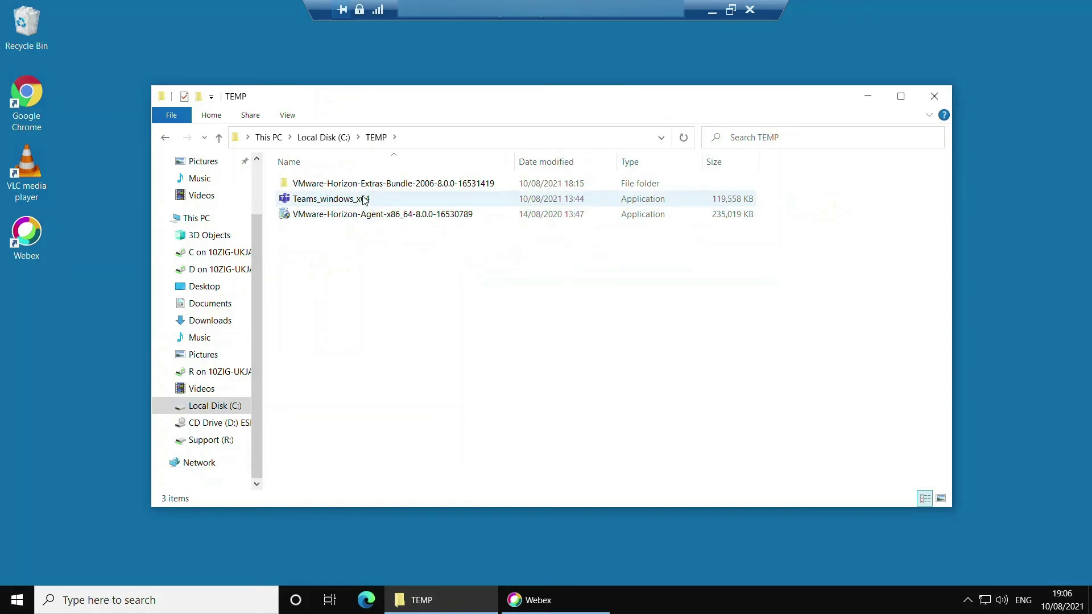
pyautogui.doubleClick(390, 202)
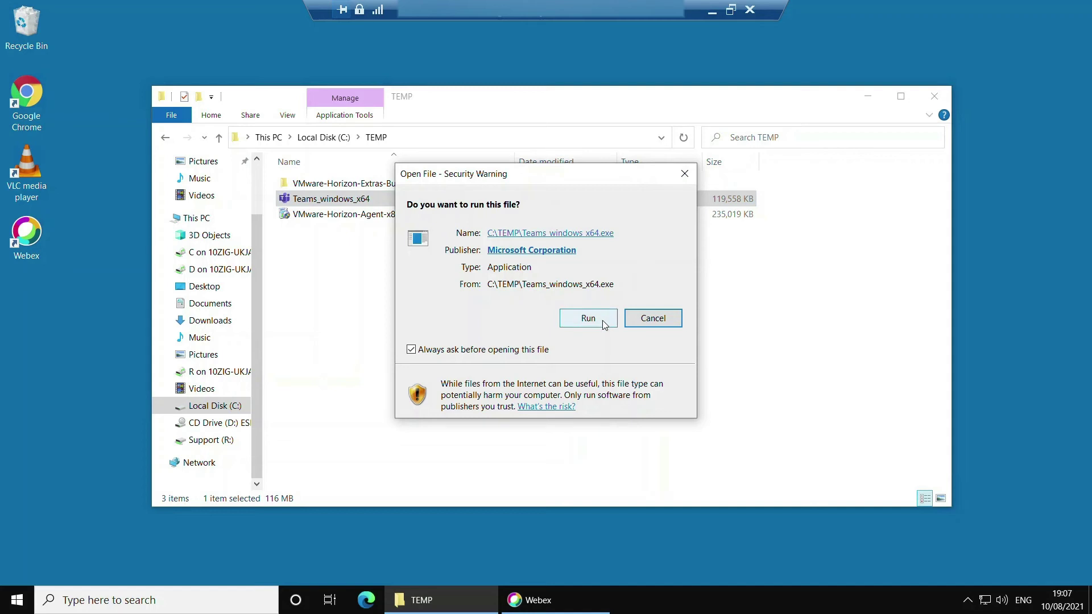
# Run the Teams installer and sign in with the work account password, declining organization device management
pyautogui.click(588, 318)
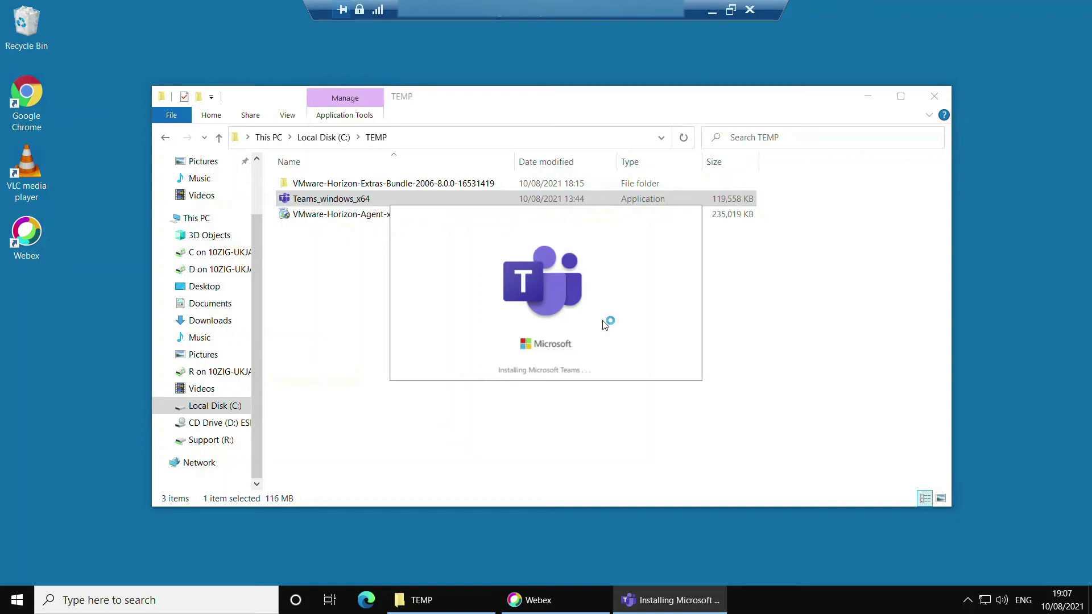
pyautogui.click(868, 96)
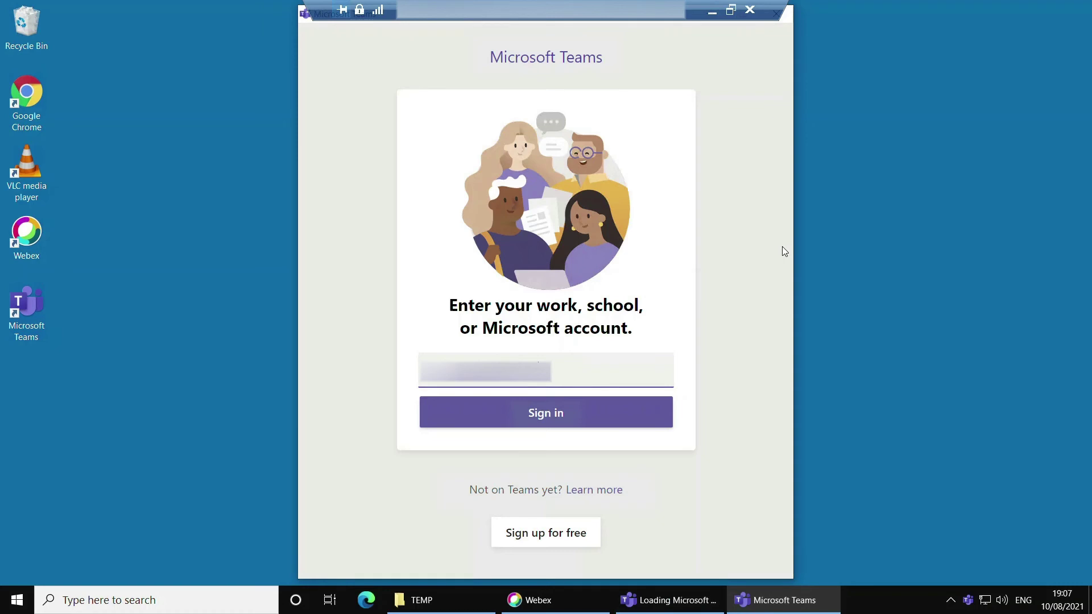
pyautogui.click(620, 418)
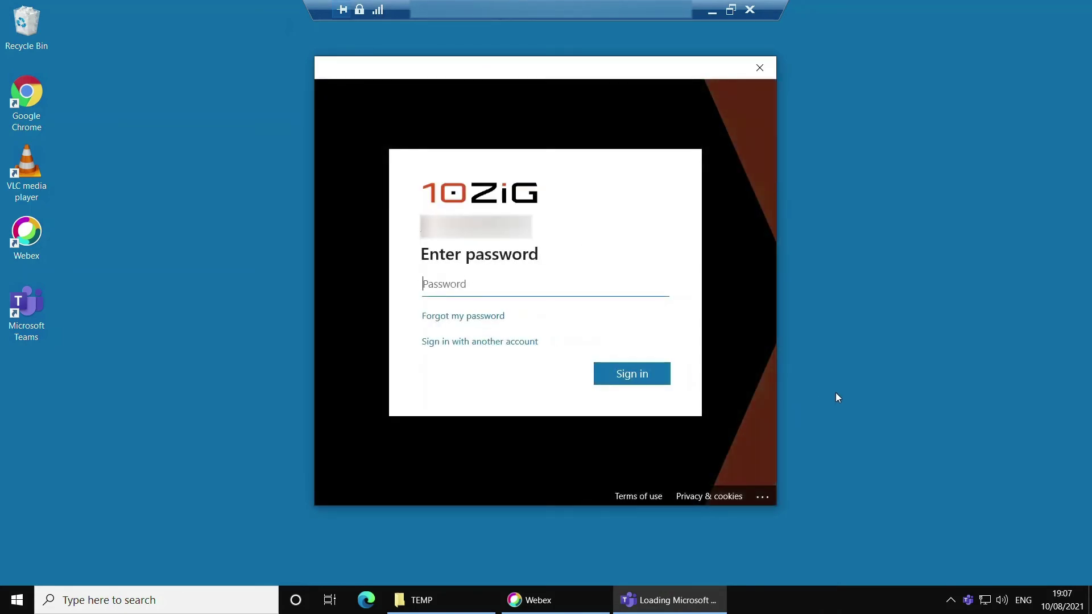
pyautogui.write('•••••••••••')
pyautogui.click(664, 383)
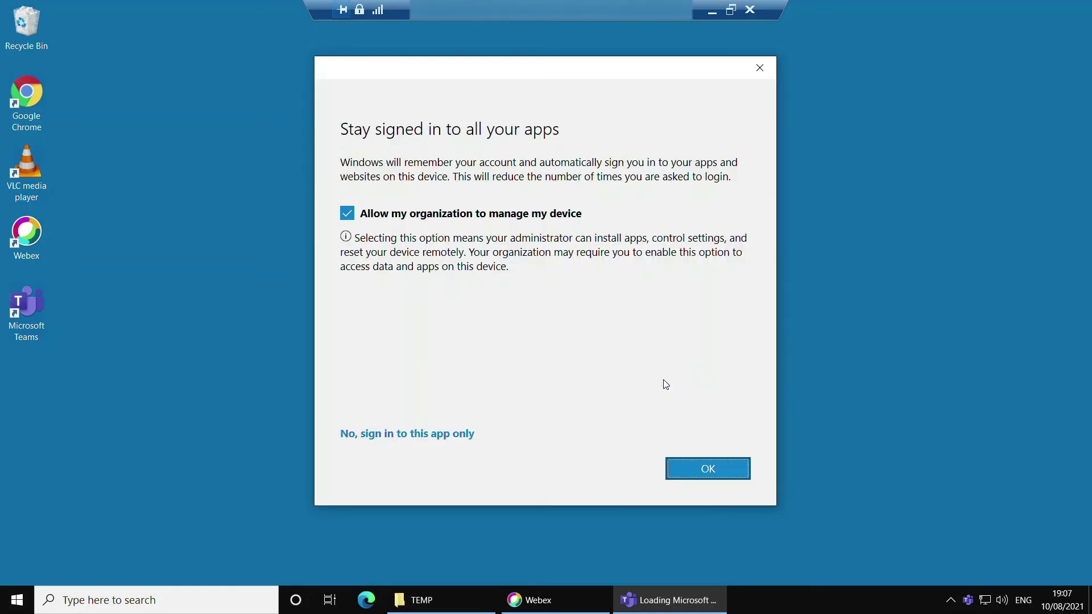
pyautogui.click(435, 215)
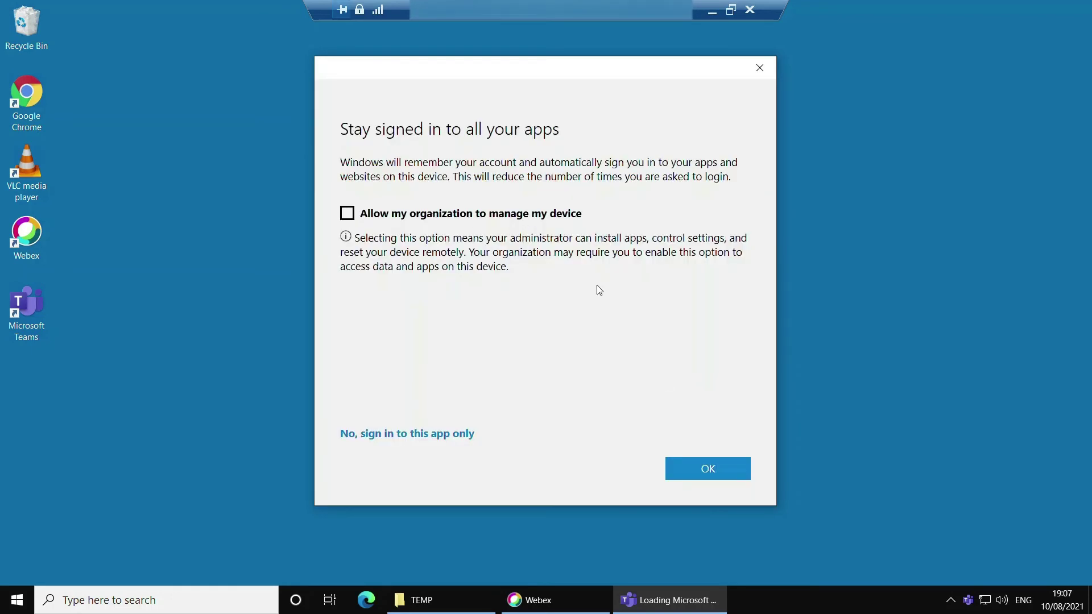
pyautogui.click(742, 475)
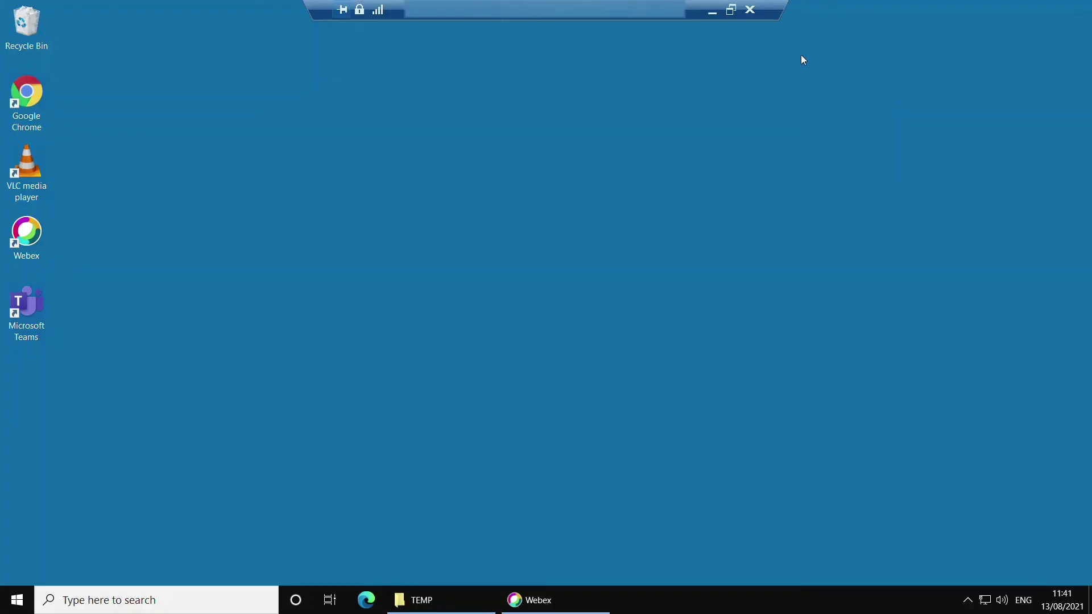
# Disconnect the Remote Desktop session and bring up VMware Horizon Client's Login prompt
pyautogui.click(751, 11)
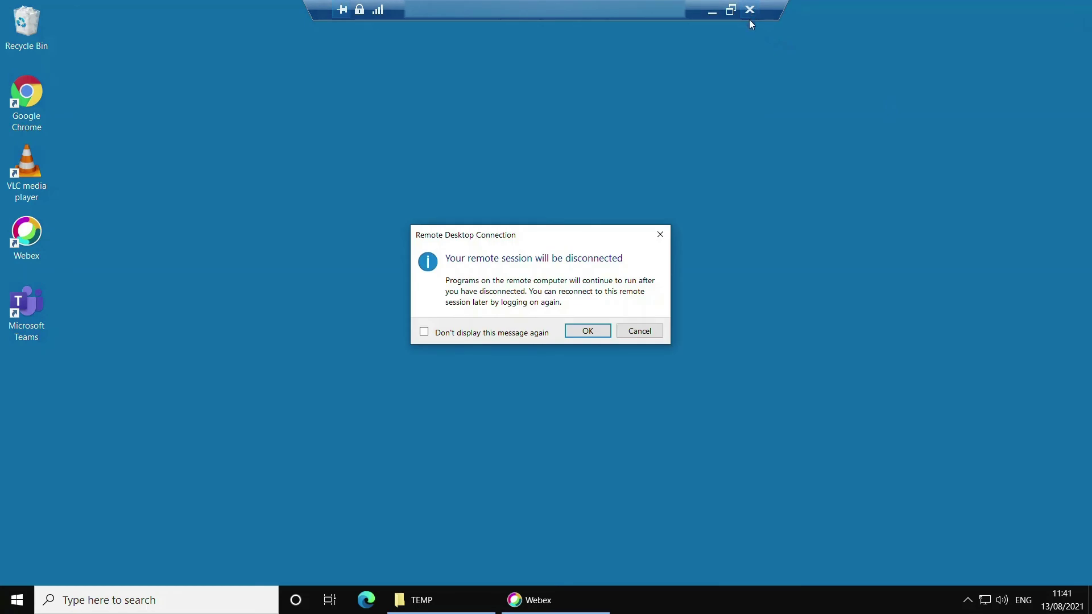
pyautogui.click(606, 331)
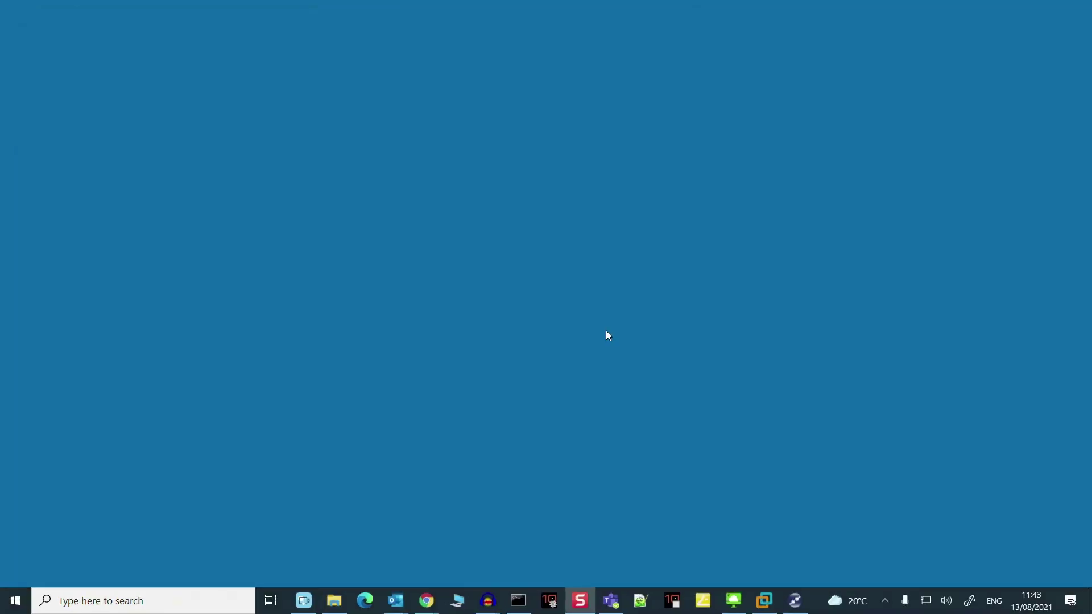
pyautogui.click(737, 601)
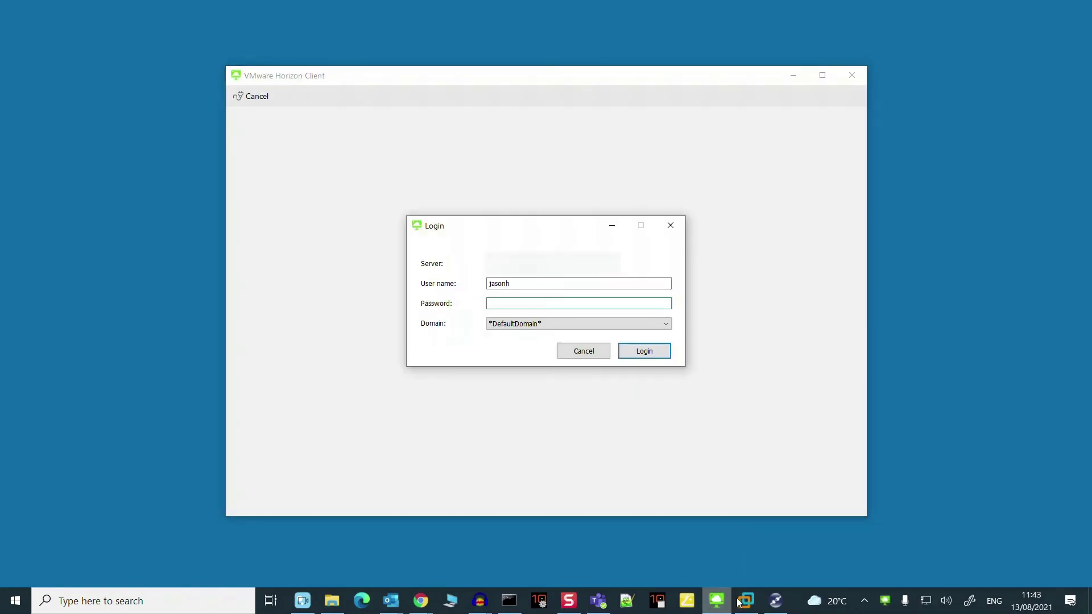
# Log in to Horizon with the account password, connect to the personal Windows 10 desktop, and launch Teams
pyautogui.write('***********')
pyautogui.click(662, 355)
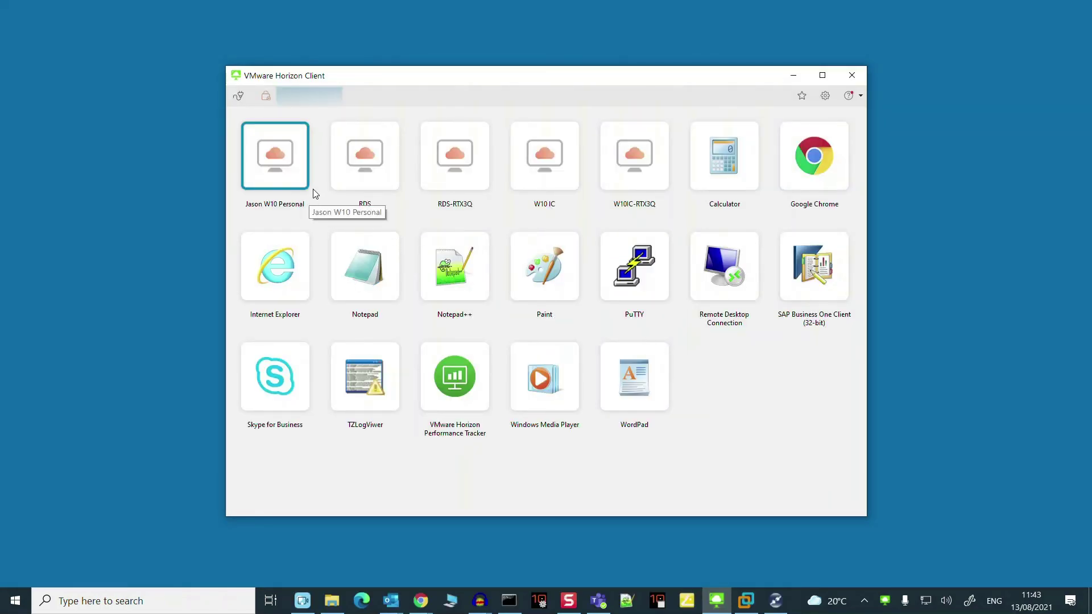
pyautogui.doubleClick(299, 180)
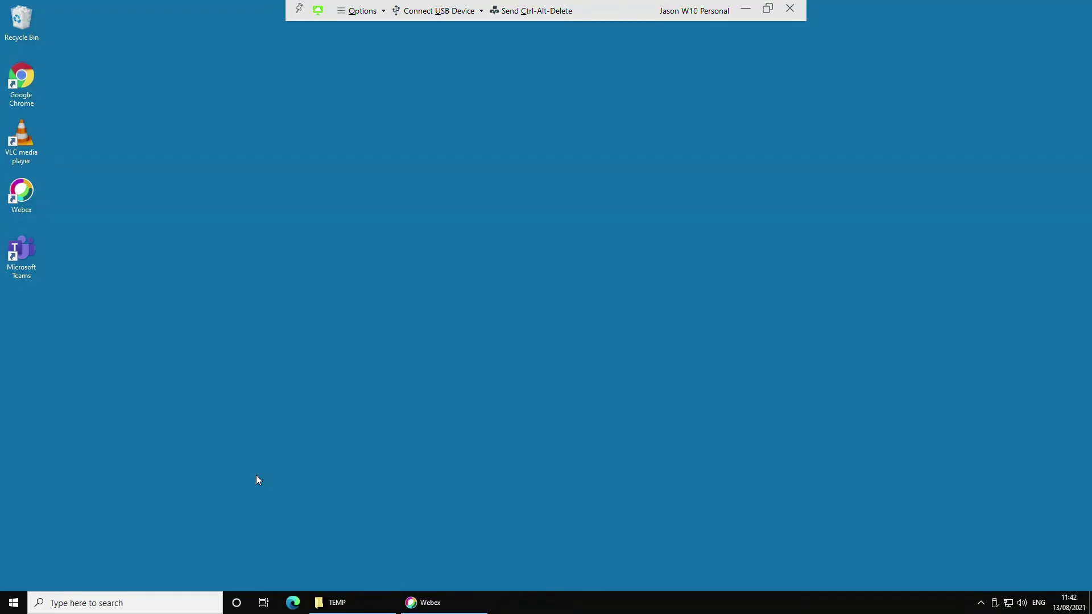
pyautogui.doubleClick(25, 256)
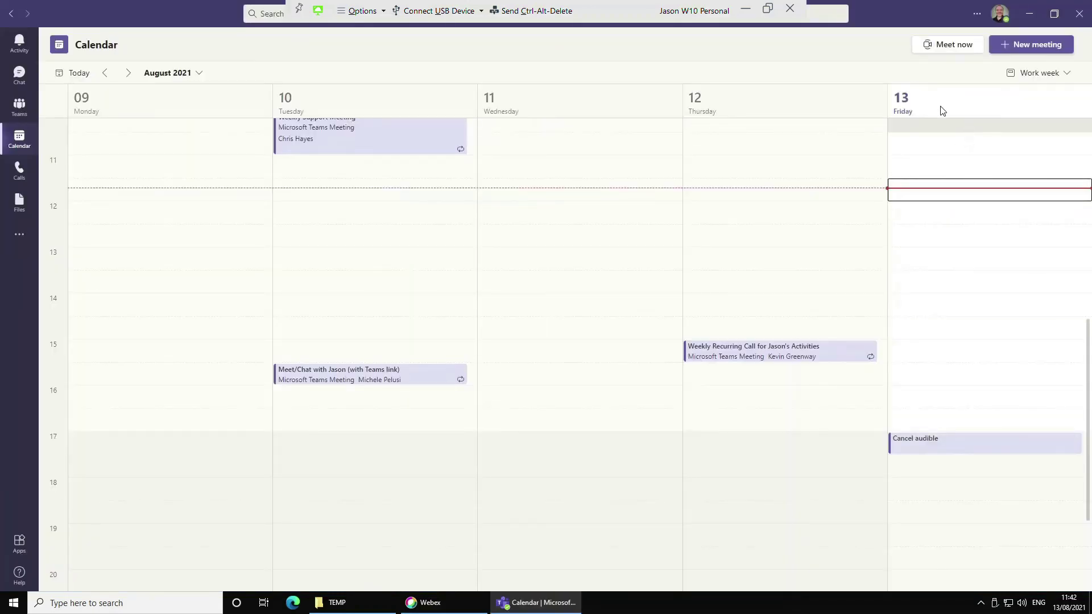
pyautogui.click(977, 15)
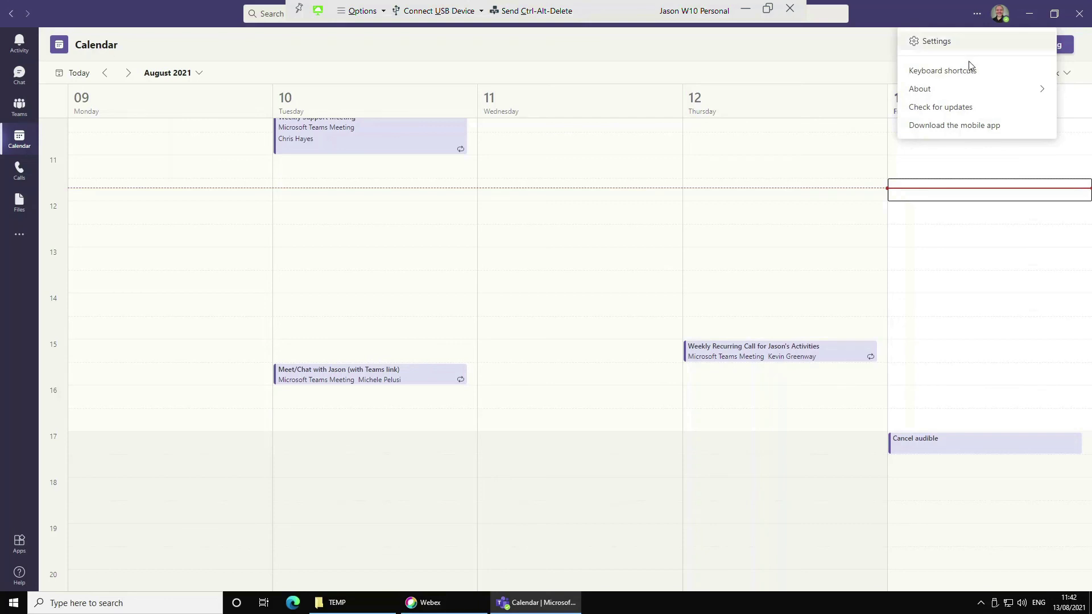
pyautogui.moveTo(957, 89)
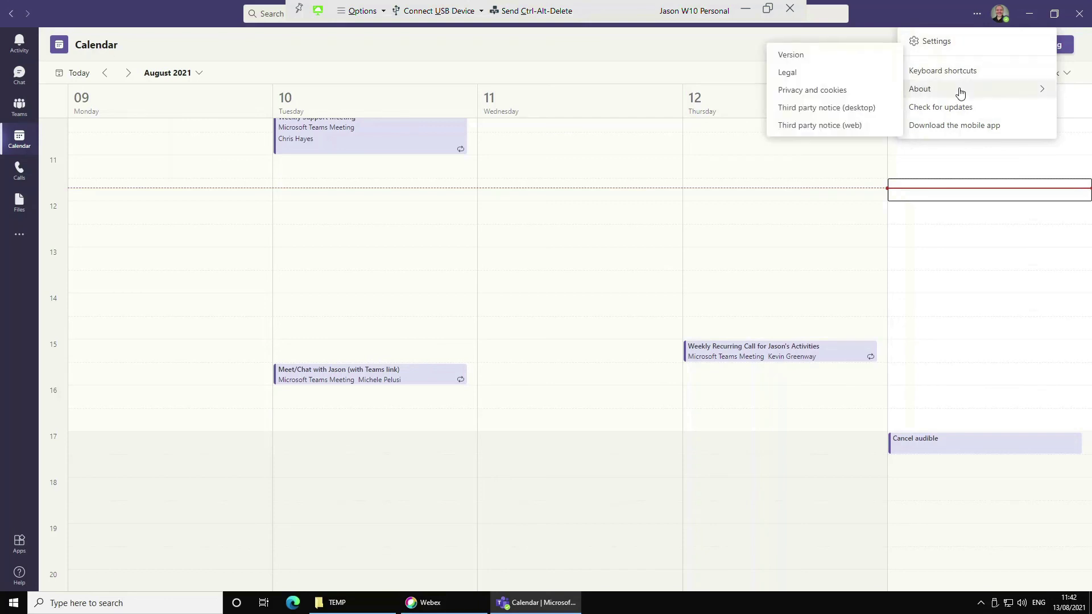
pyautogui.click(855, 61)
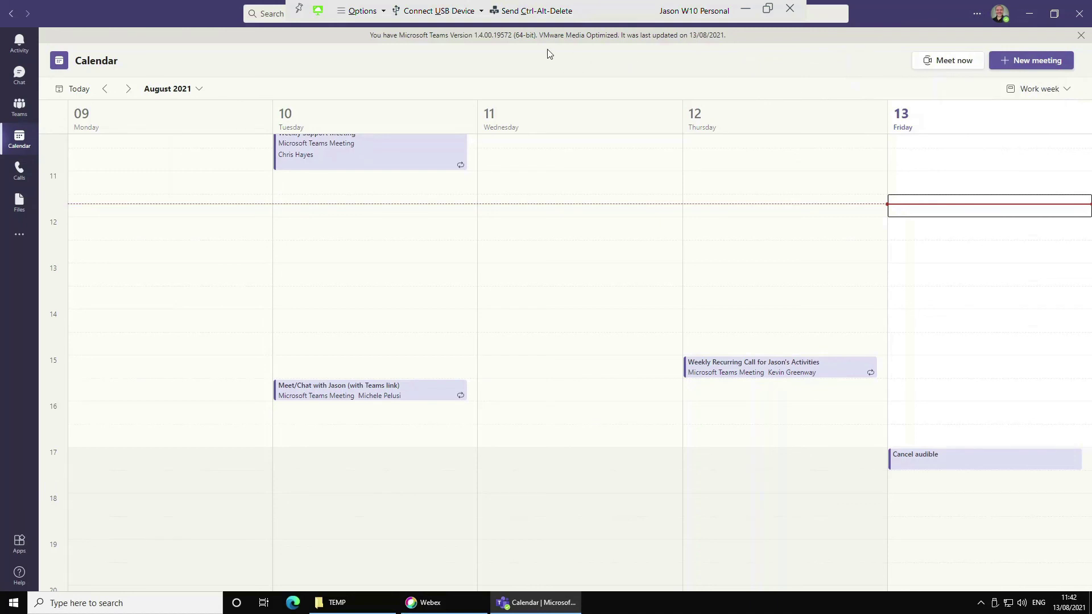
pyautogui.moveTo(540, 35); pyautogui.dragTo(620, 36)
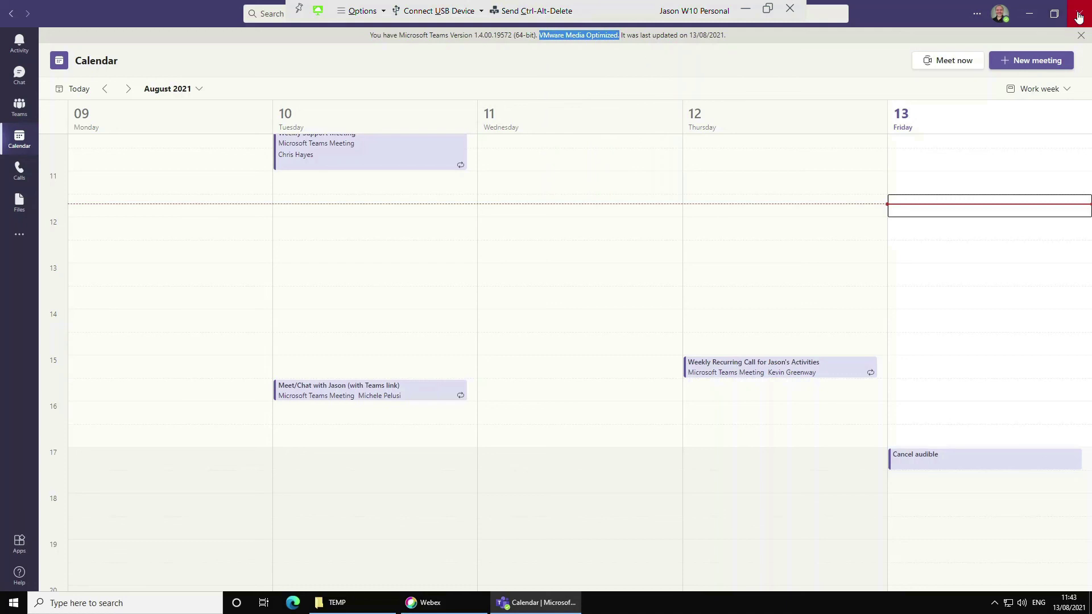
# Disconnect Horizon from the personal Windows 10 desktop, confirming the disconnect prompt
pyautogui.click(790, 9)
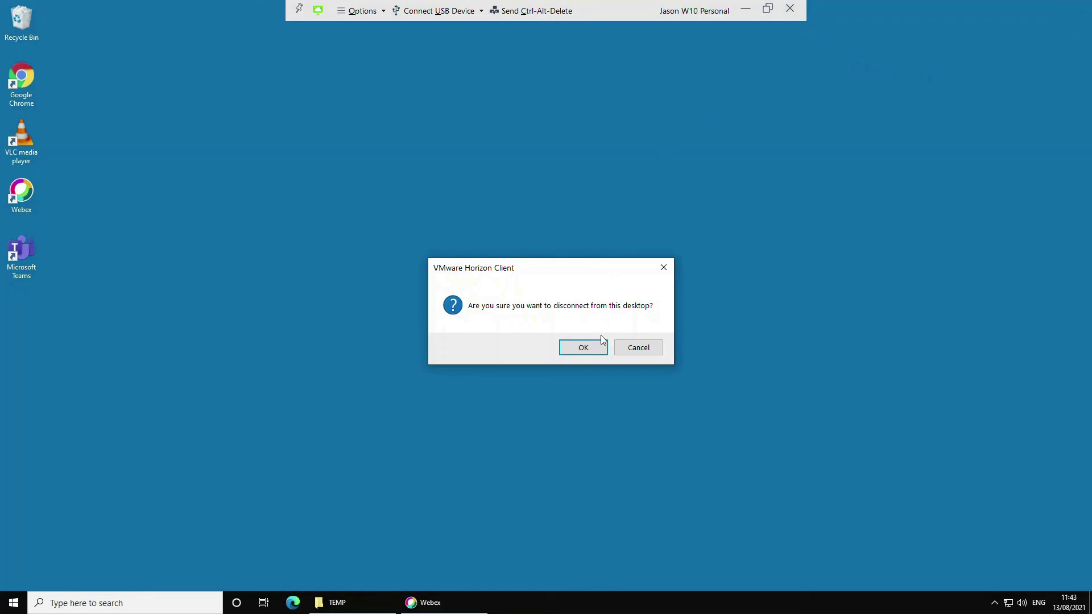
pyautogui.click(583, 347)
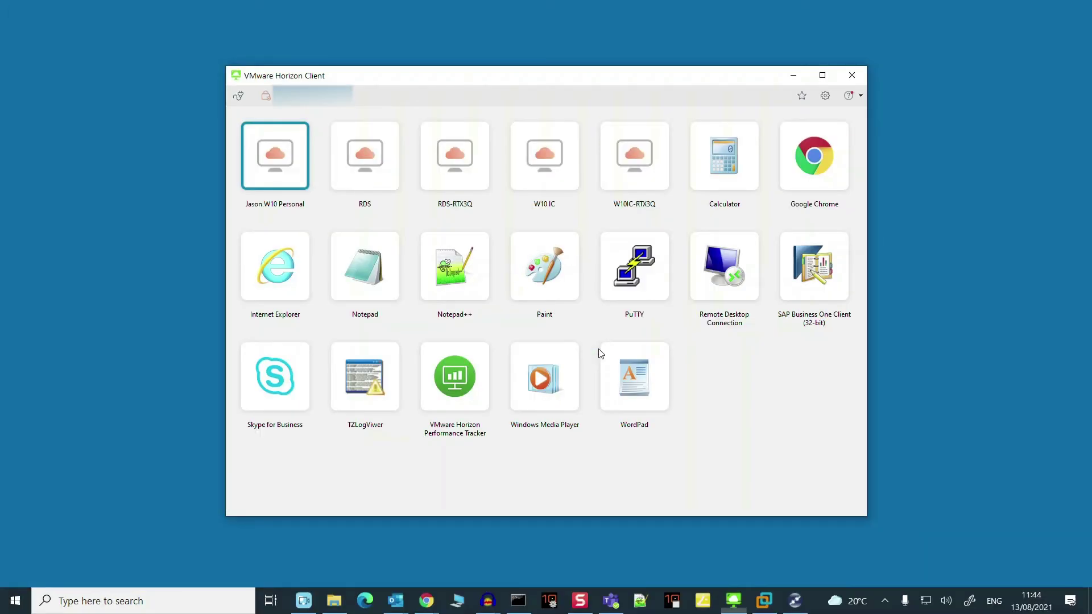